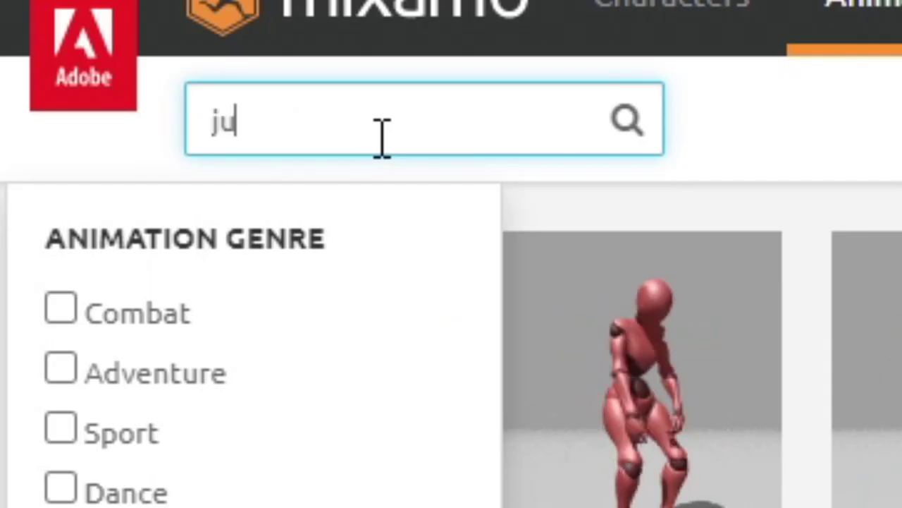
Search Mixamo animations for 'jump', apply the Jump Over animation, and browse the Characters list.
type("mp")
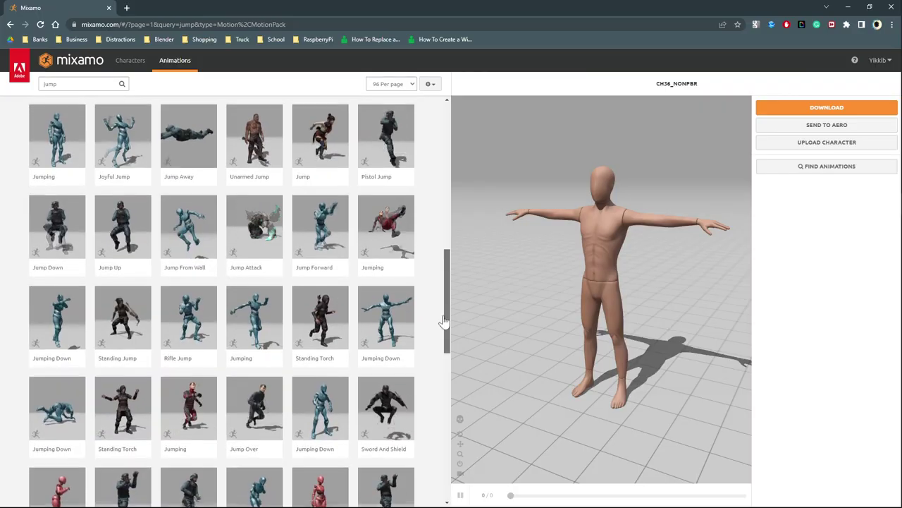
left_click_drag(447, 313, 448, 354)
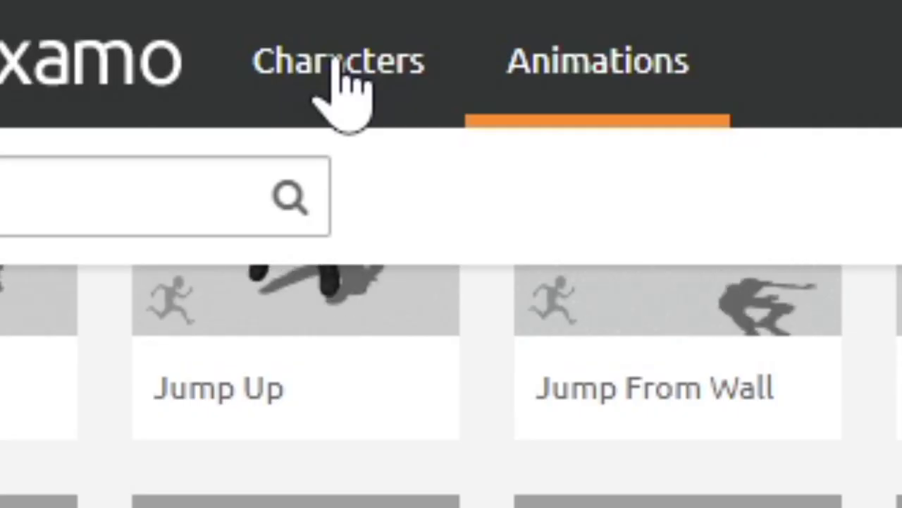
left_click(338, 91)
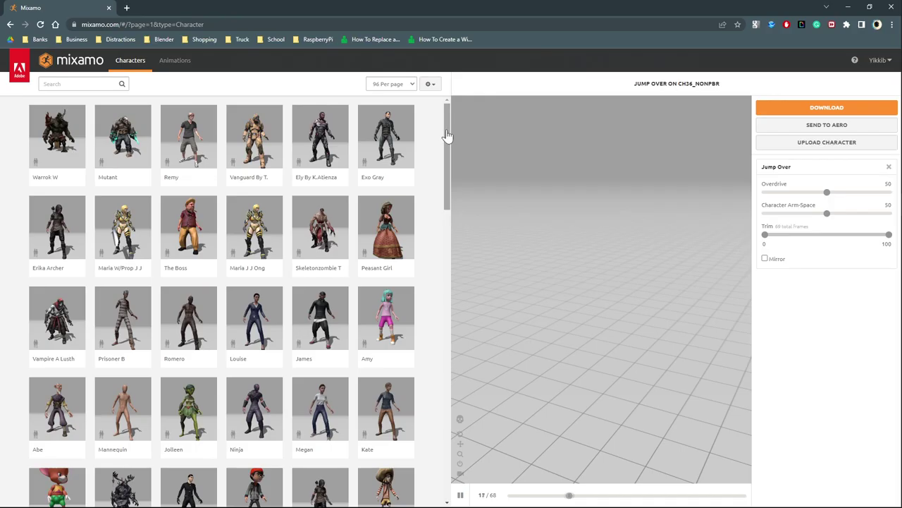
Pick a character from the Characters list and open the Jump Over download options.
left_click_drag(446, 143, 456, 314)
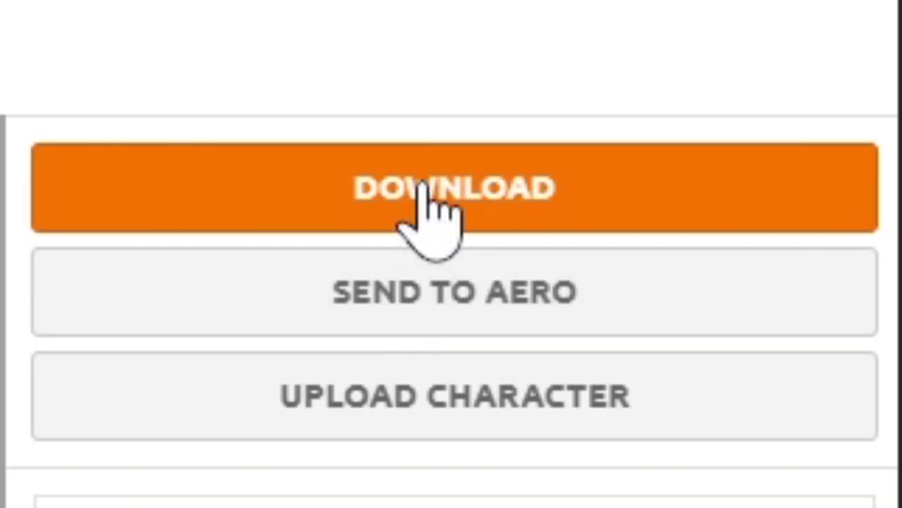
left_click(423, 185)
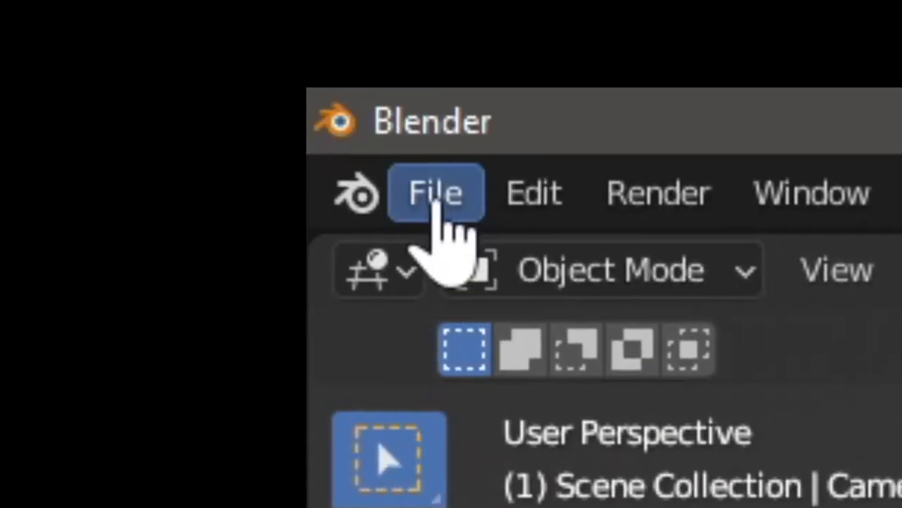
Import the downloaded Mixamo FBX with its jump-animated armature into Blender.
left_click(437, 205)
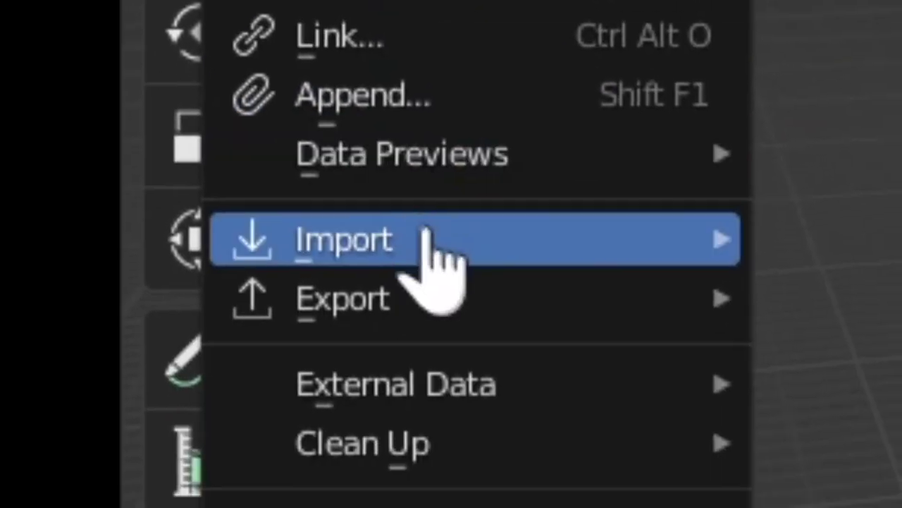
mouse_move(611, 507)
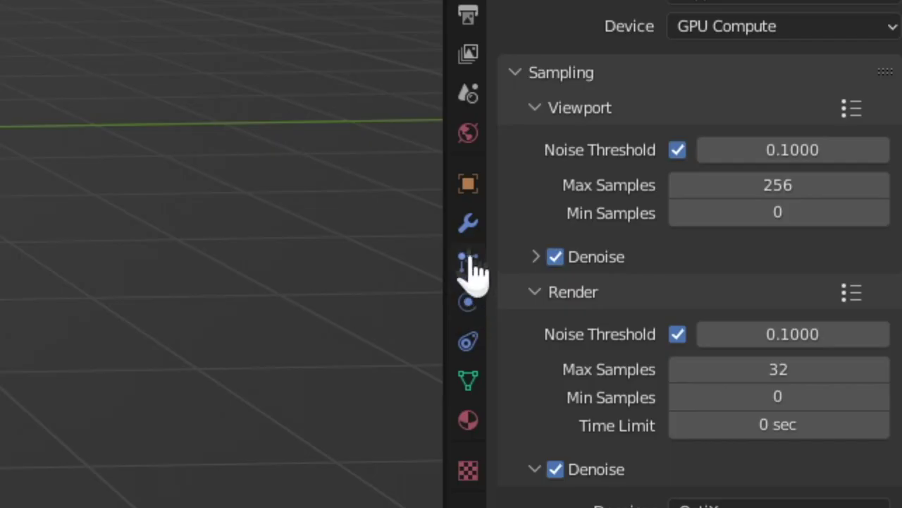
Thicken the upright plane with a 0.01 m Solidify modifier and apply it.
left_click(753, 298)
left_click(518, 97)
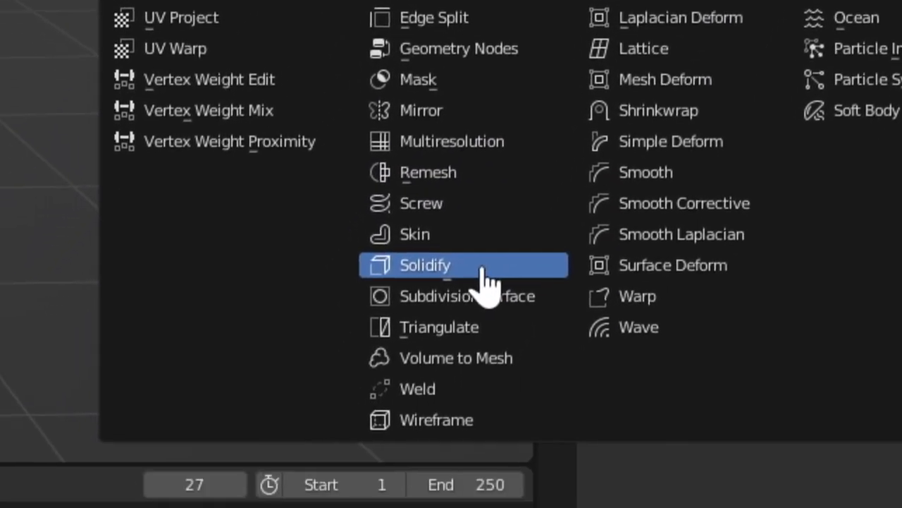
left_click(398, 412)
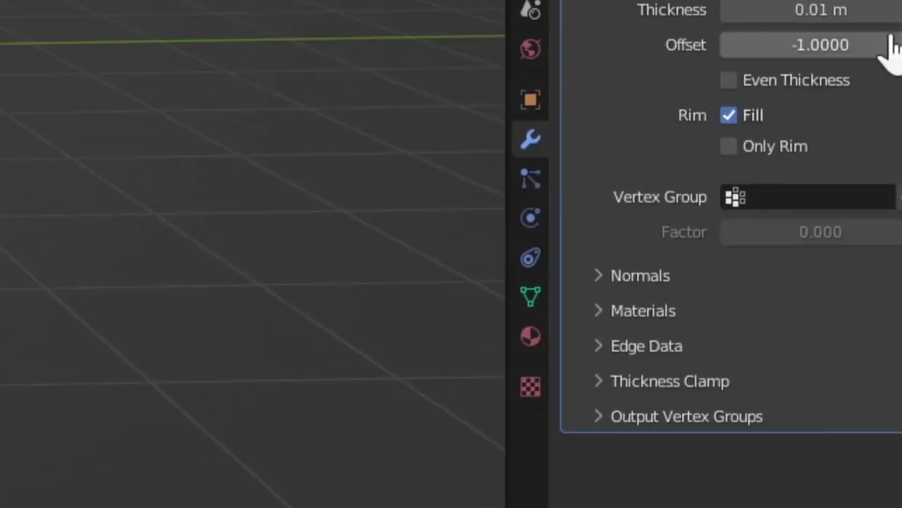
left_click(830, 98)
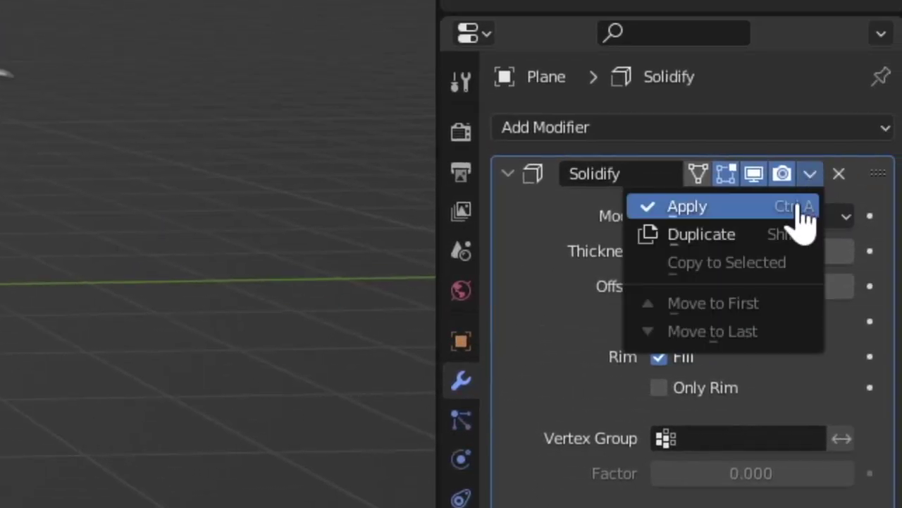
left_click(802, 206)
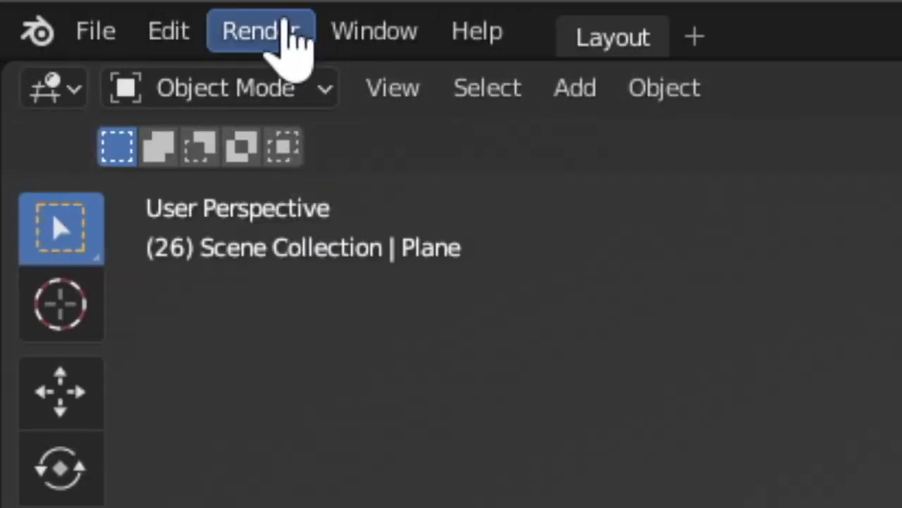
Enable the Object: Cell Fracture add-on in Preferences.
left_click(44, 17)
left_click(312, 481)
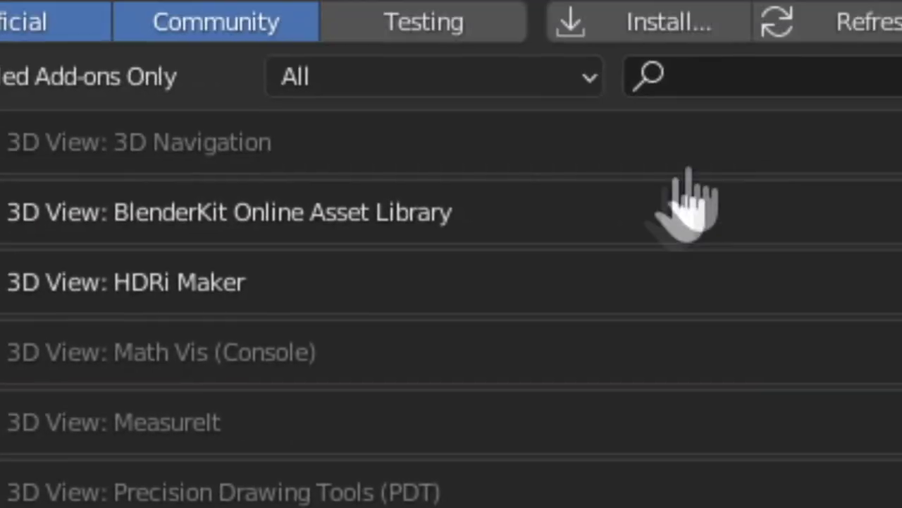
left_click(720, 73)
type("ce")
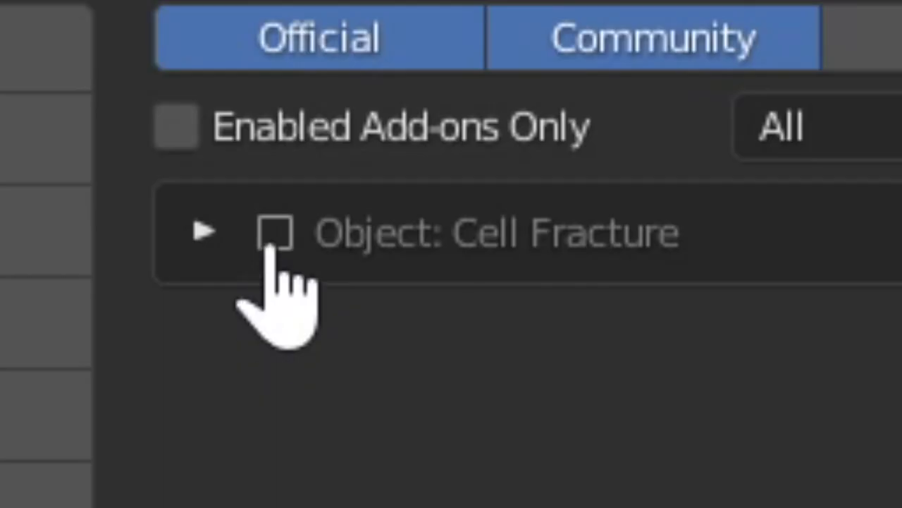
left_click(275, 232)
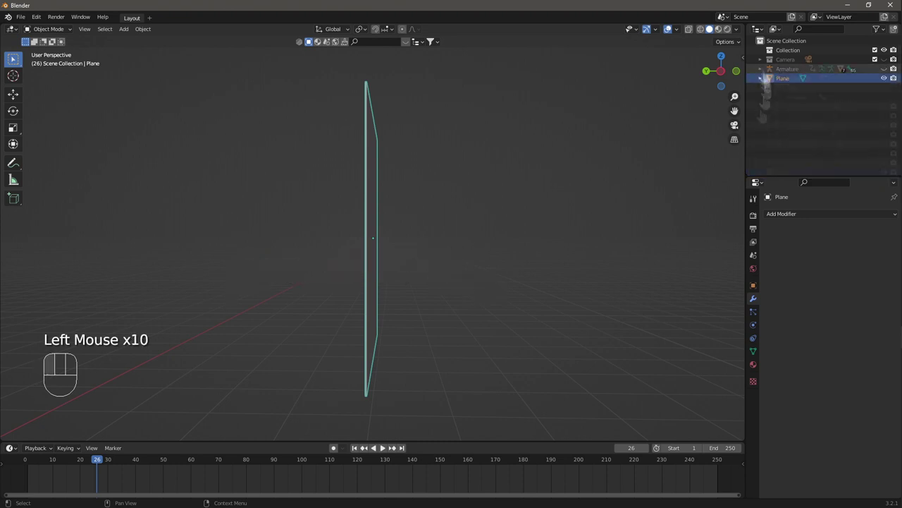
From front view, draw surface-placed annotation crack strokes across the plane, densest at lower centre.
key("KP_1")
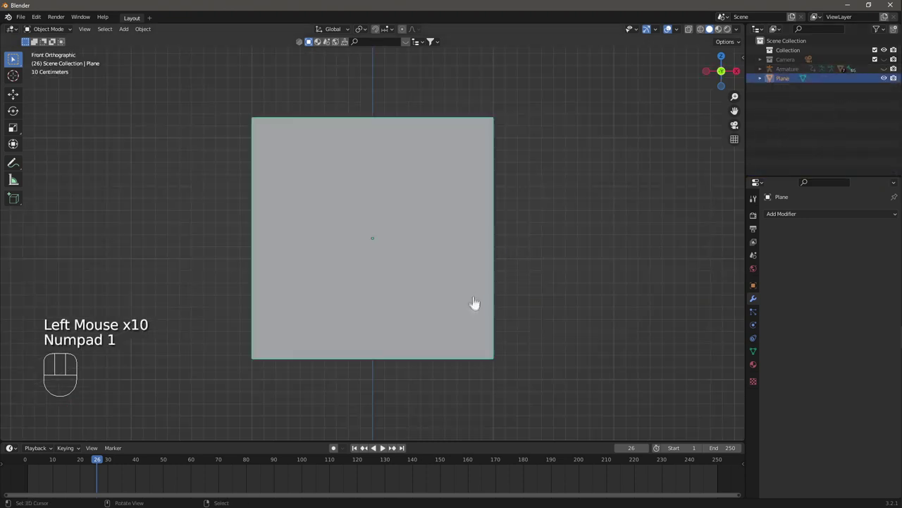
scroll(369, 204, "up", 2)
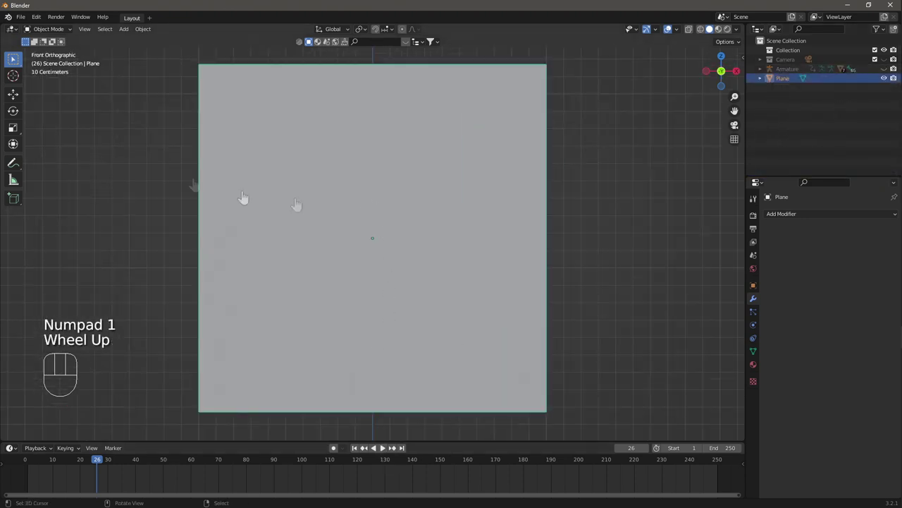
left_click(13, 162)
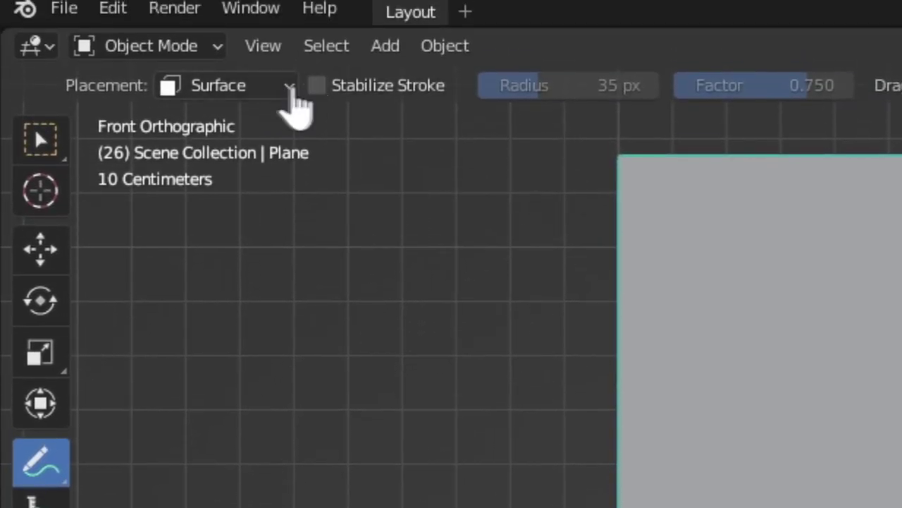
left_click(97, 42)
left_click(258, 185)
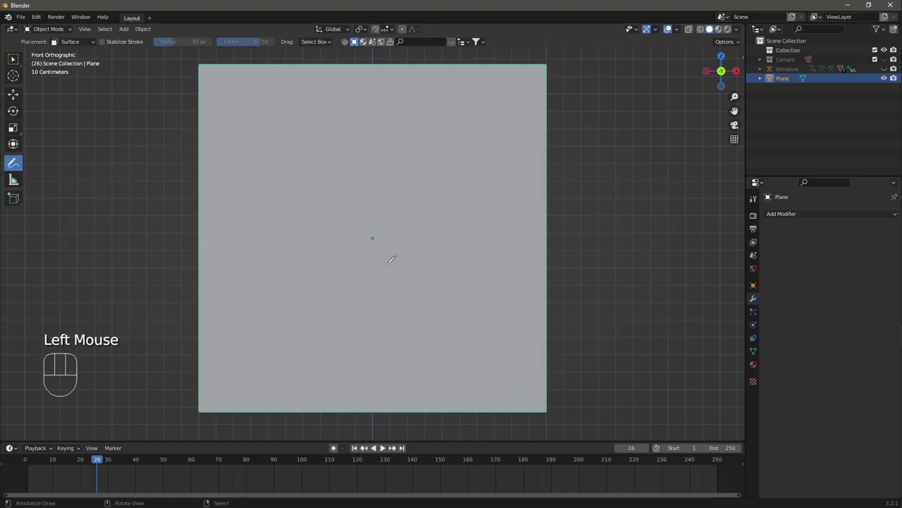
left_click_drag(375, 268, 409, 325)
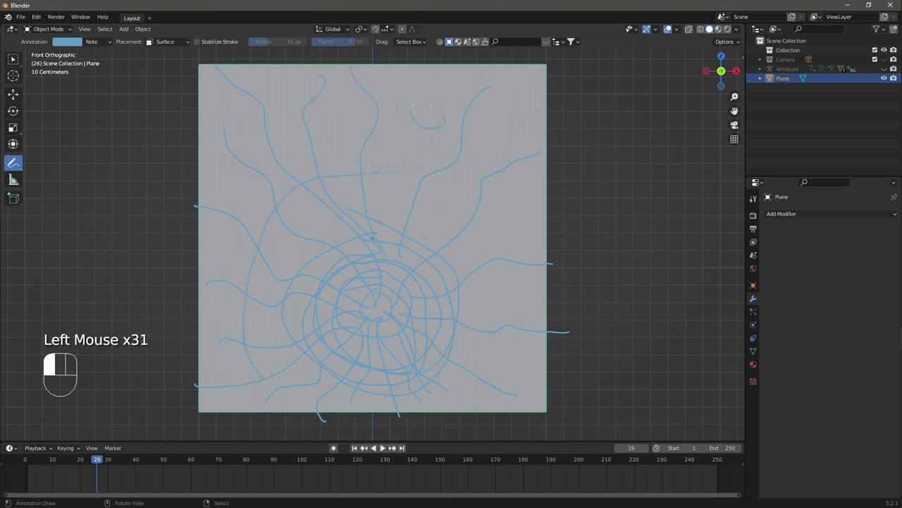
key("space")
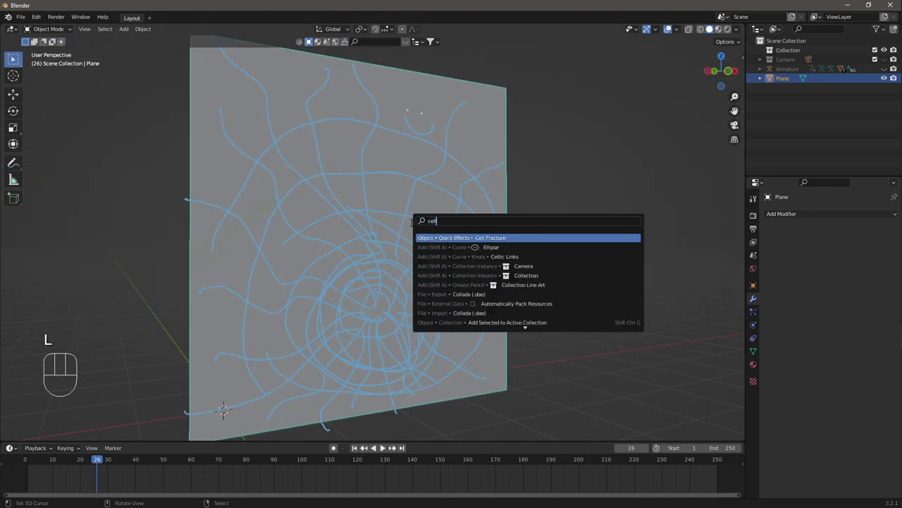
Run Cell Fracture with the Annotation Pencil point source, shattering the plane into a fracture collection.
key("Return")
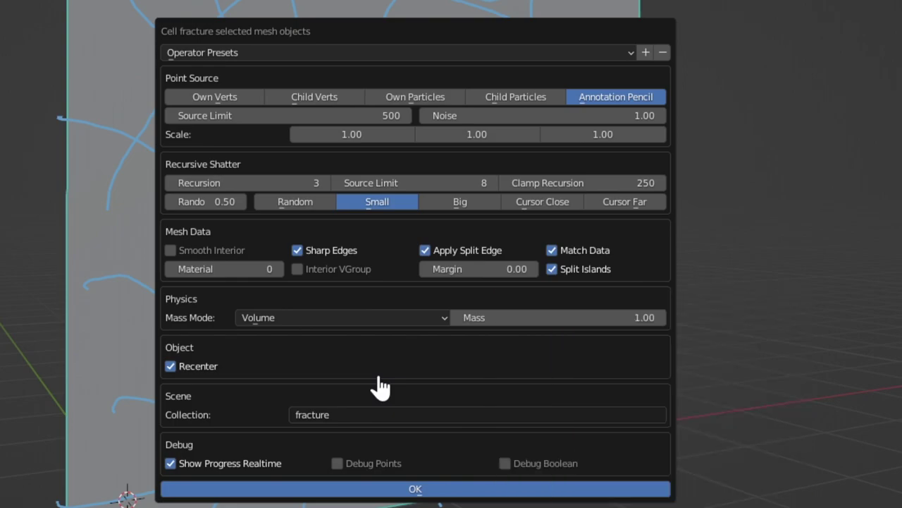
left_click(415, 489)
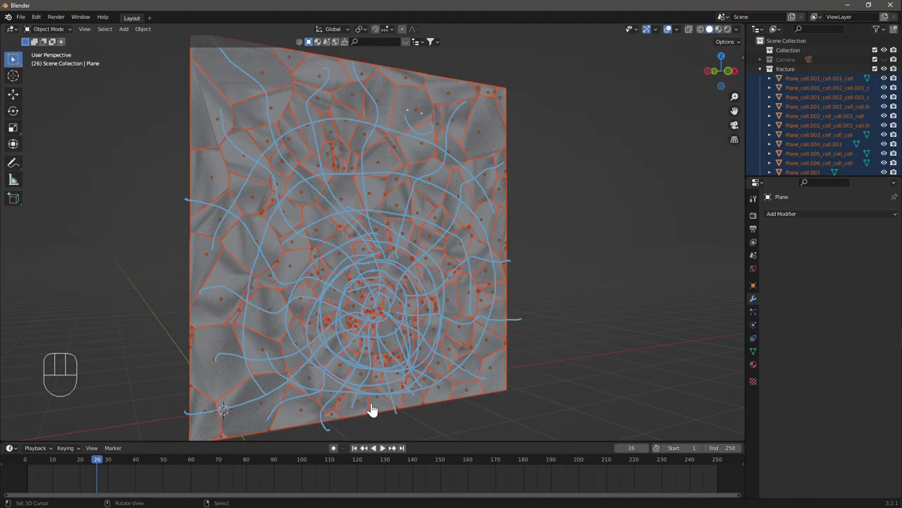
Hide the Note annotation layer holding the crack strokes from the sidebar.
middle_click_drag(368, 406, 585, 327)
key("n")
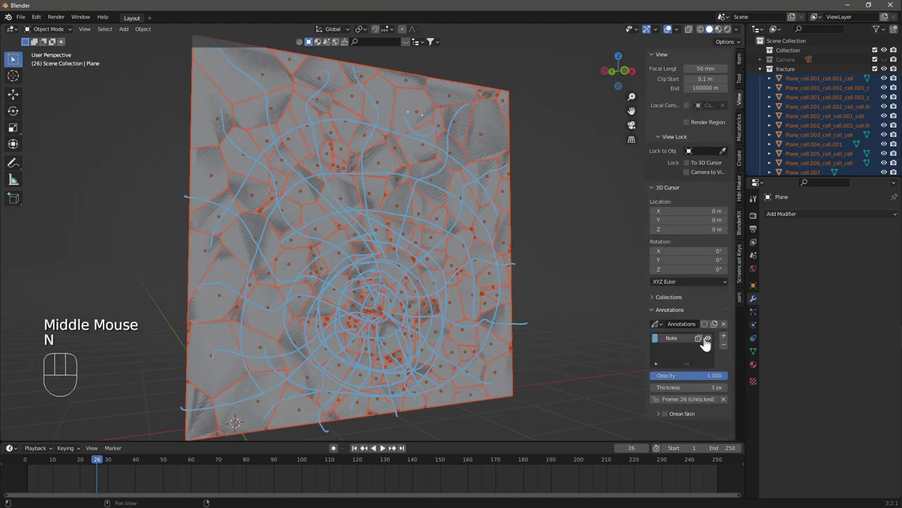
scroll(483, 352, "down", 2)
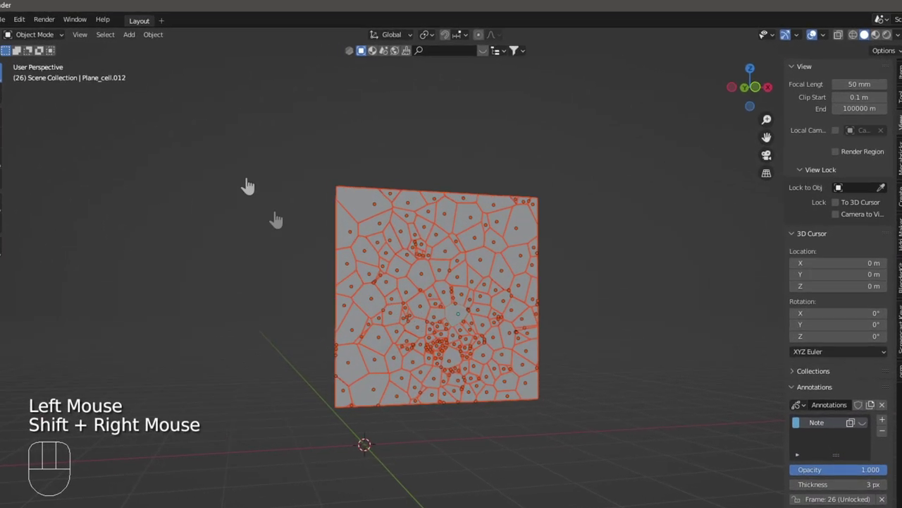
Make the shards active rigid bodies with Deactivation and Start Deactivated turned on.
left_click(143, 30)
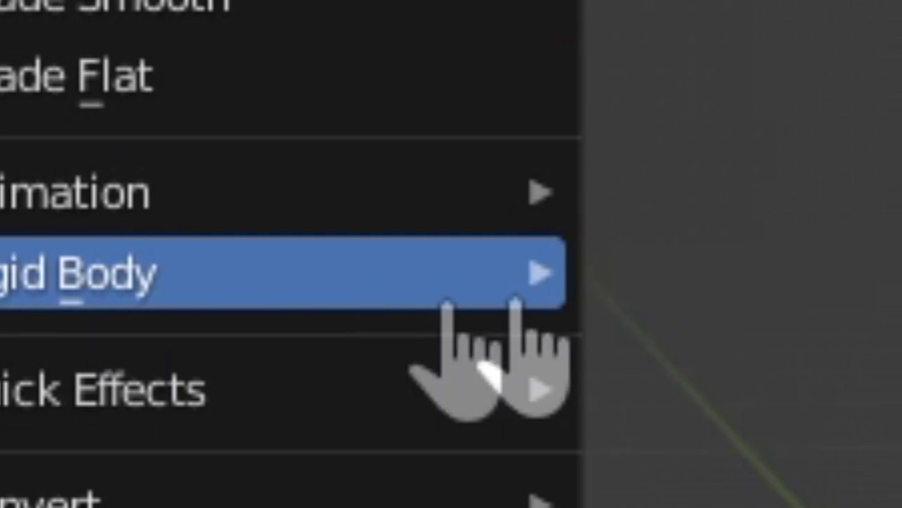
mouse_move(875, 268)
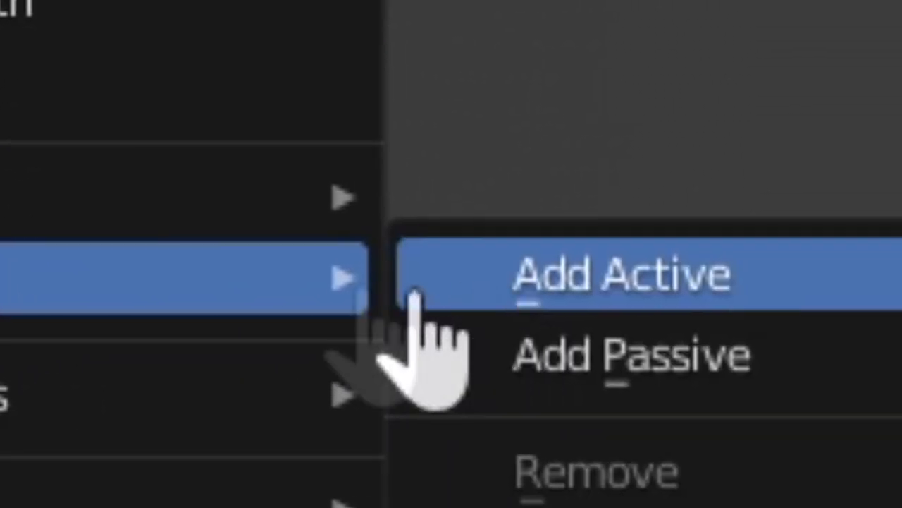
left_click(391, 282)
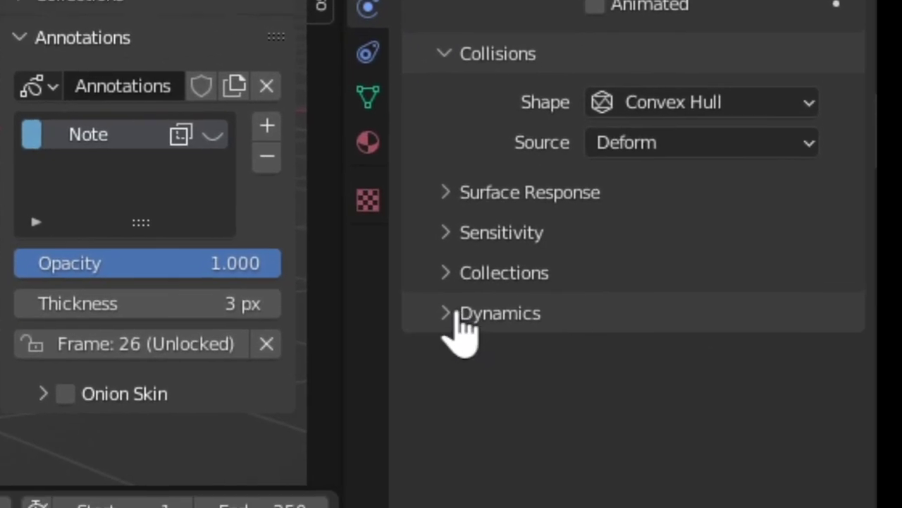
left_click(446, 234)
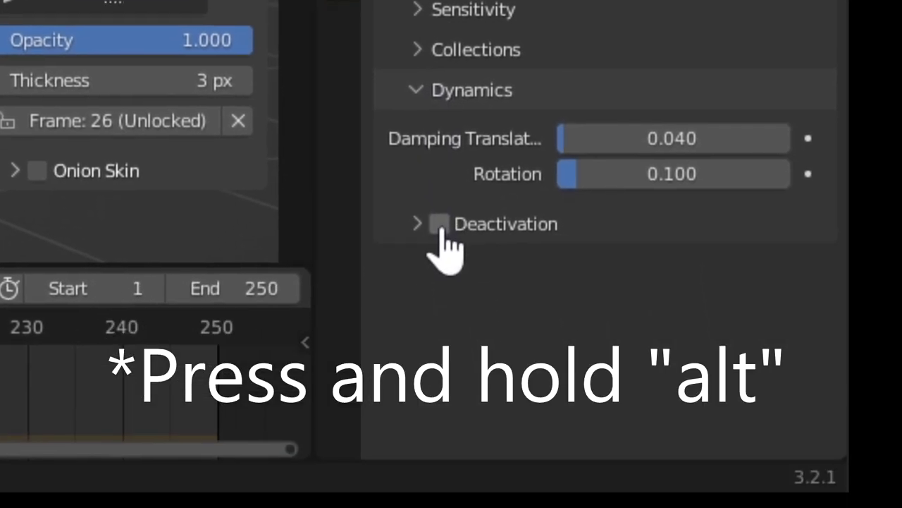
left_click(416, 223)
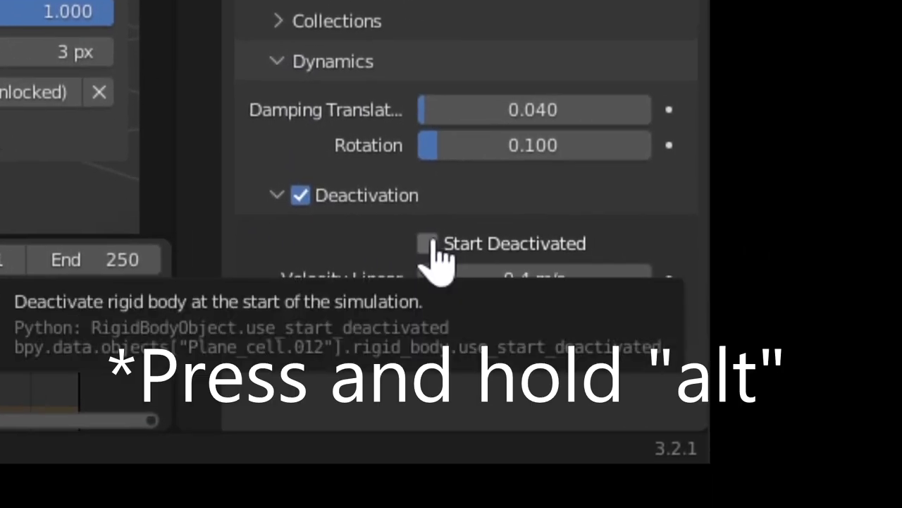
left_click(428, 243, "alt")
Circle-select the wall's corner and border shard cells and set their rigid body type to Passive.
scroll(459, 388, "up", 1)
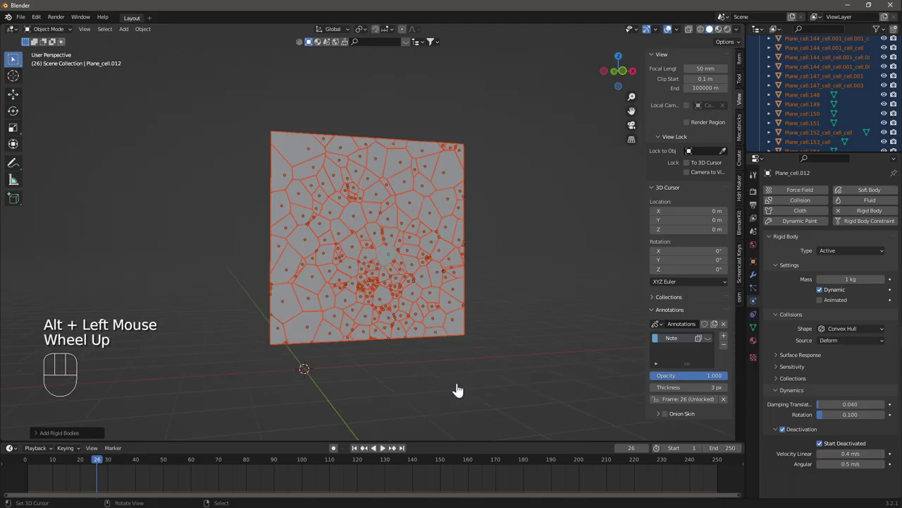
key("a")
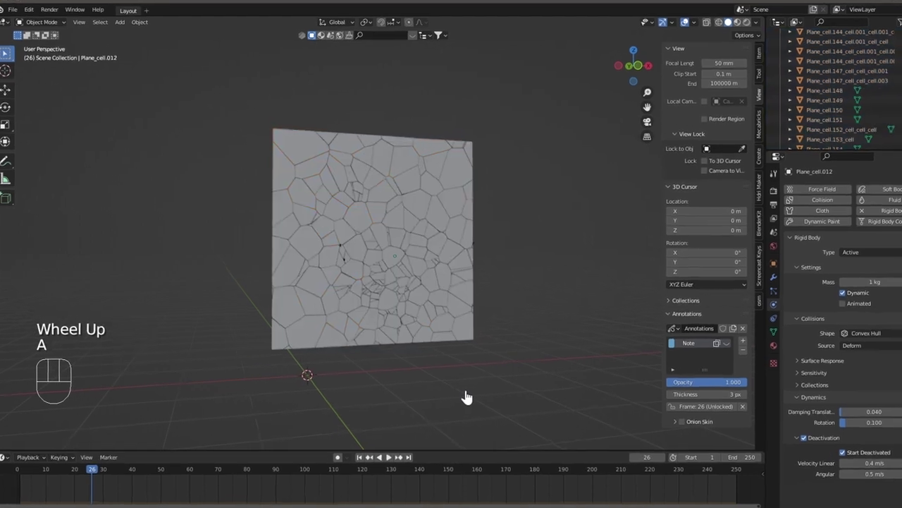
key("c")
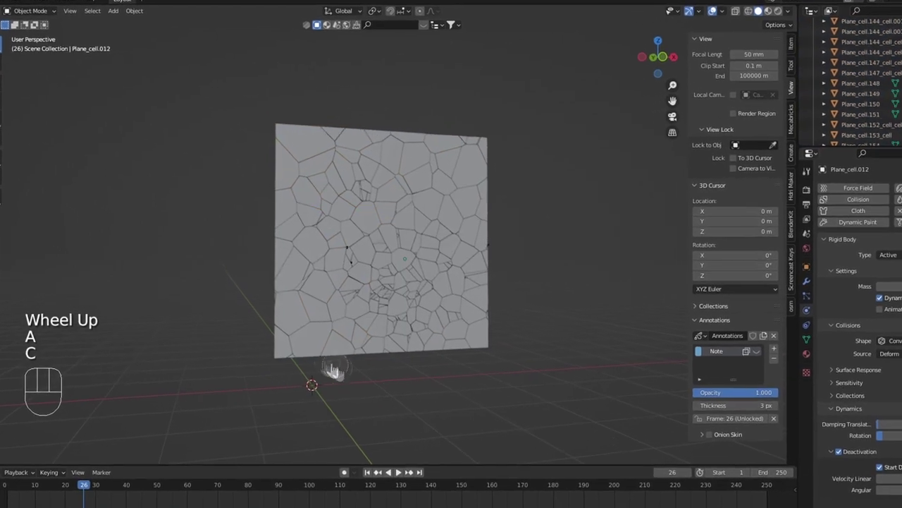
mouse_move(323, 352)
left_mouse_down()
mouse_move(282, 343)
mouse_move(312, 339)
mouse_move(377, 358)
mouse_move(443, 358)
mouse_move(498, 343)
mouse_move(510, 291)
mouse_move(557, 232)
mouse_move(554, 293)
mouse_move(545, 182)
left_mouse_up()
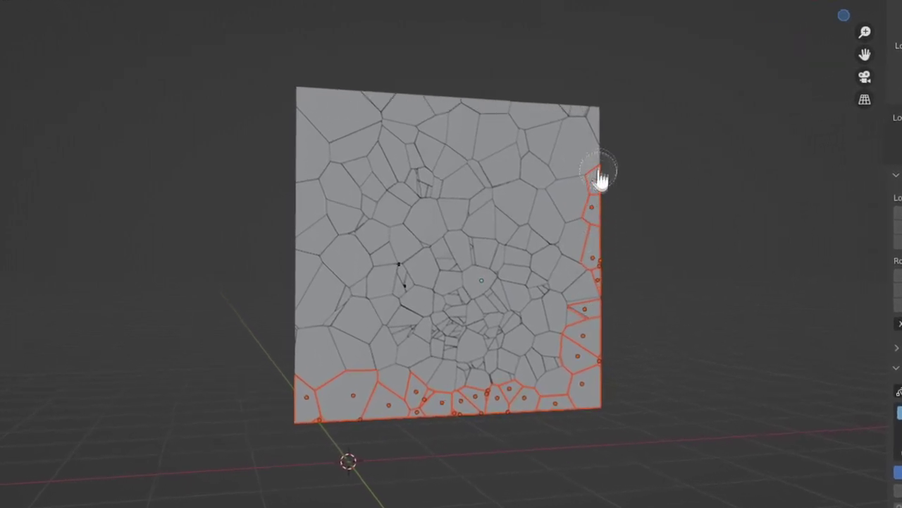
mouse_move(598, 176)
left_mouse_down()
mouse_move(609, 124)
mouse_move(594, 182)
left_mouse_up()
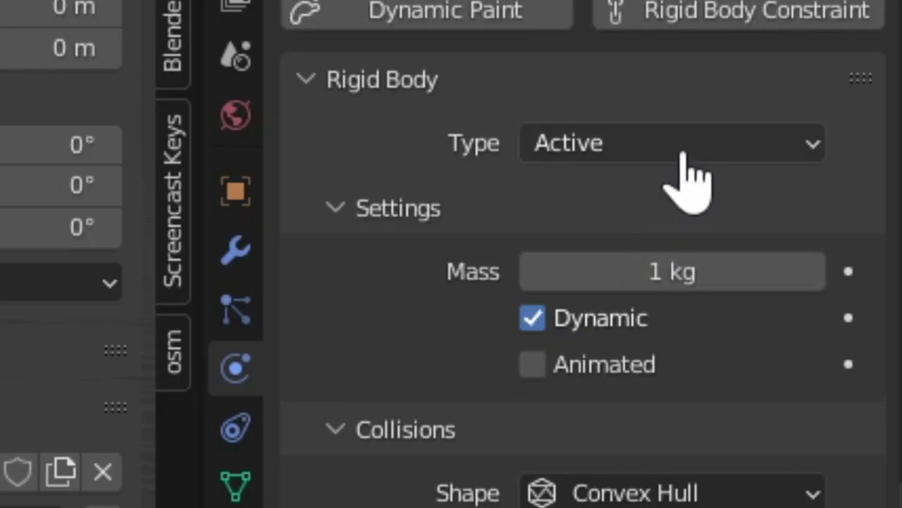
left_click(679, 151)
left_click(649, 240)
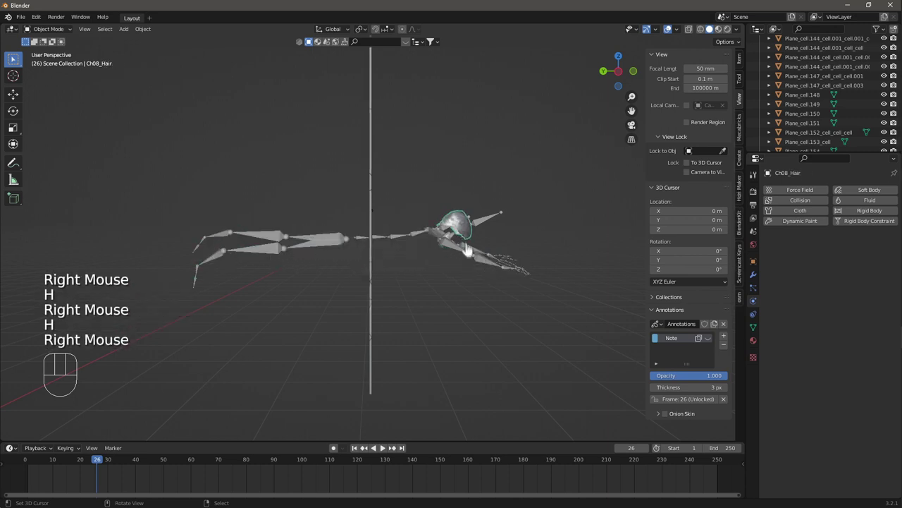
Add a UV sphere and scale it along Y into an ellipsoid.
scroll(450, 247, "up", 1)
key("shift+a")
left_click(483, 317)
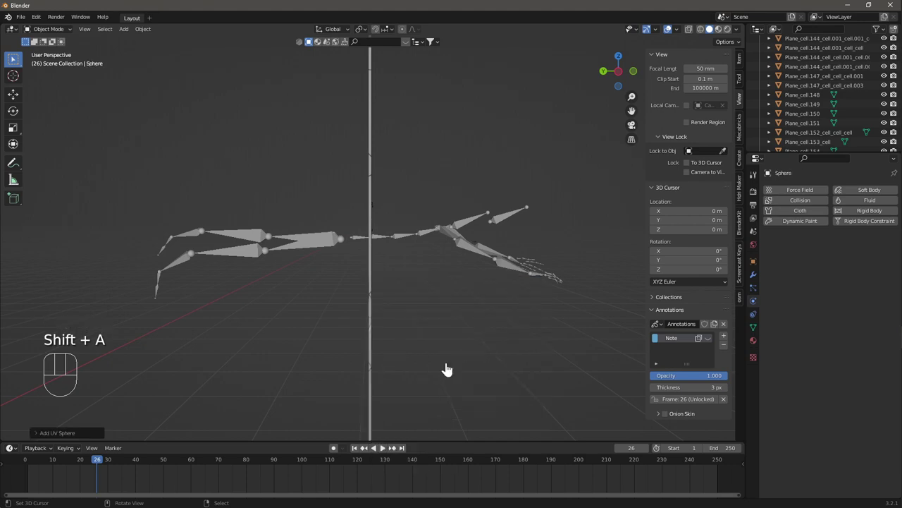
key("g")
left_click(413, 473)
key("s")
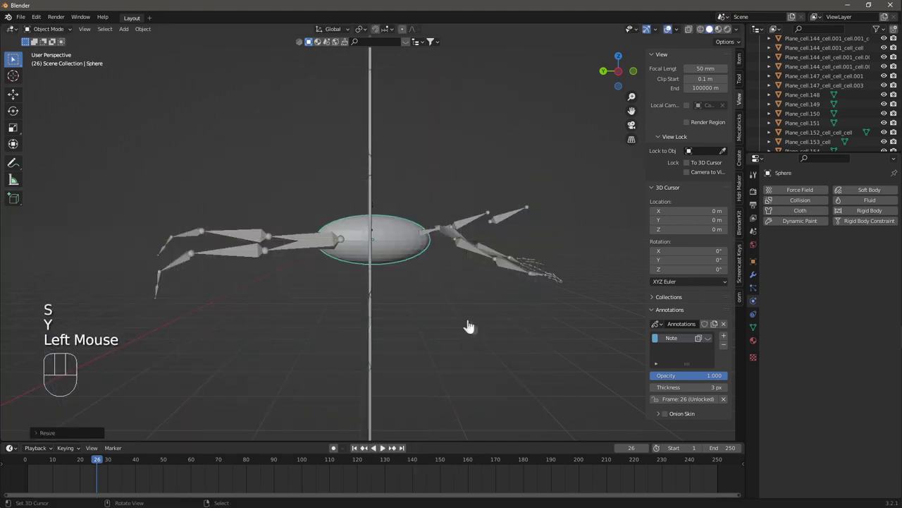
Select the armature with the sphere, enter Pose Mode in wireframe, and begin bone parenting.
middle_click_drag(469, 326, 464, 387, "shift")
scroll(464, 388, "up", 1)
right_click(486, 371, "shift")
key("ctrl+Tab")
scroll(460, 363, "up", 2)
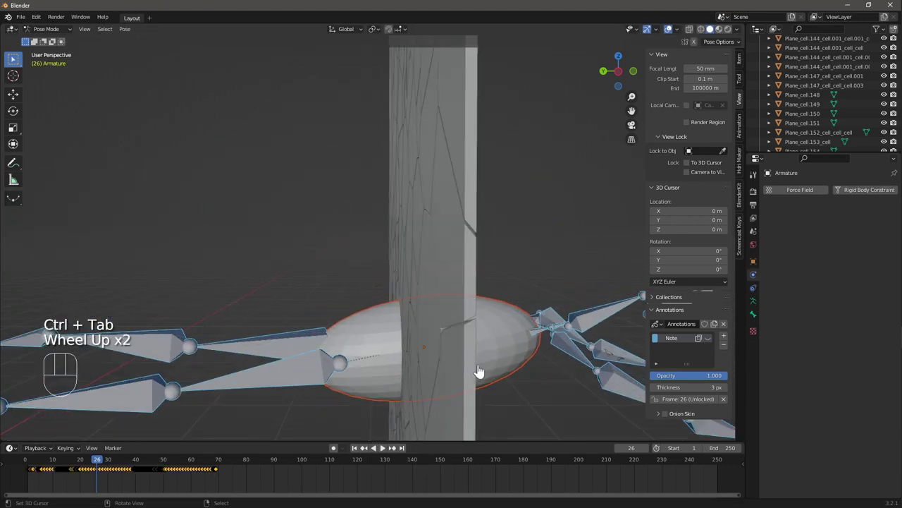
key("z")
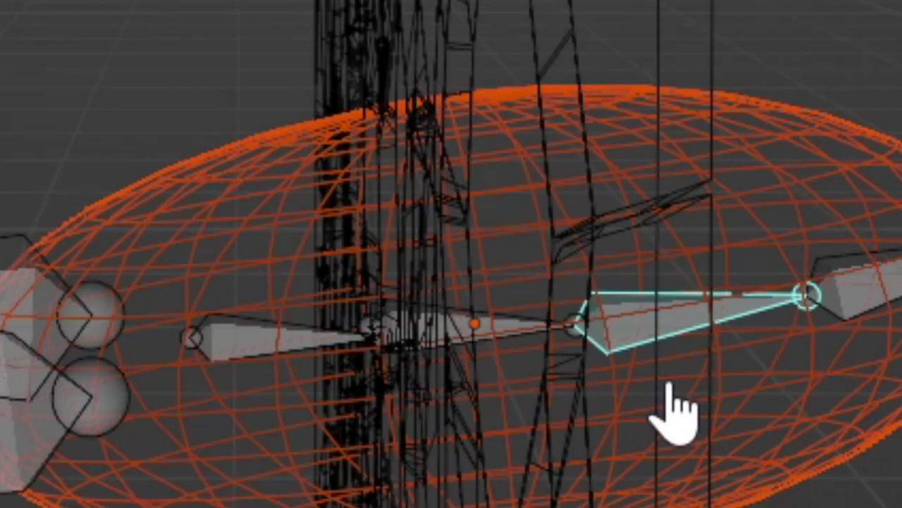
key("ctrl+p")
Parent the ellipsoid sphere to its bone with Ctrl+P > Bone to build the mannequin.
left_click(668, 384)
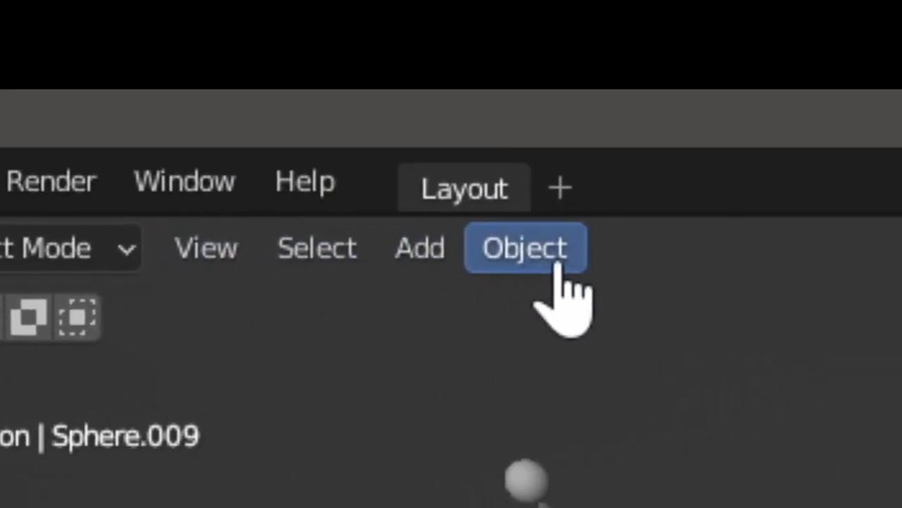
Make the selected spheres animated Passive rigid bodies with Mesh collision shape.
left_click(143, 29)
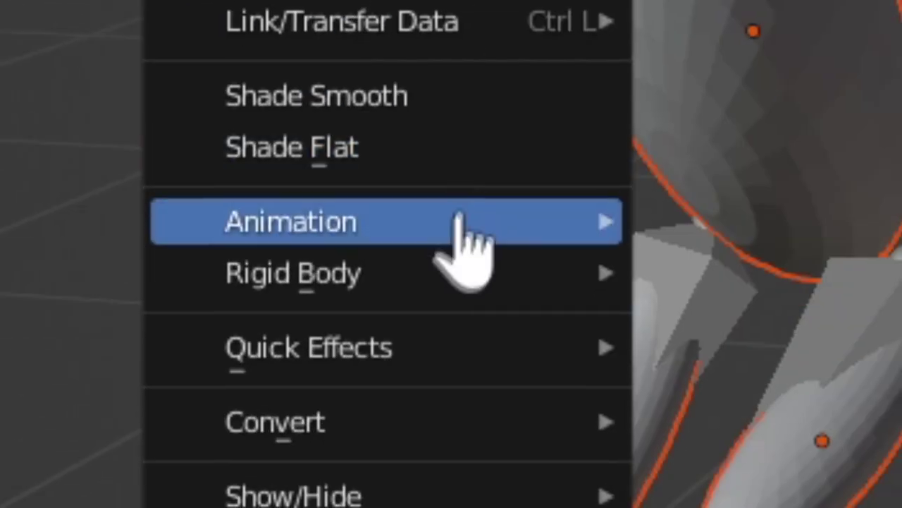
mouse_move(280, 252)
left_click(398, 225)
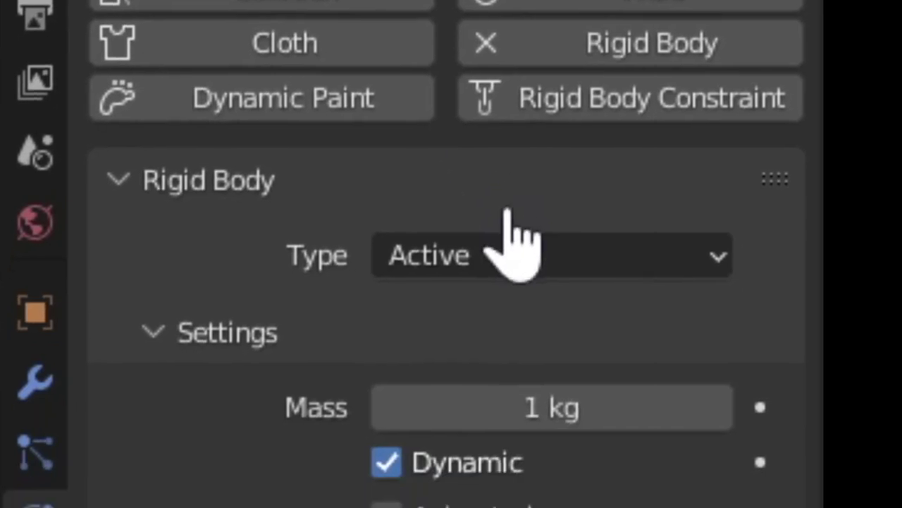
left_click(540, 225)
left_click(528, 340)
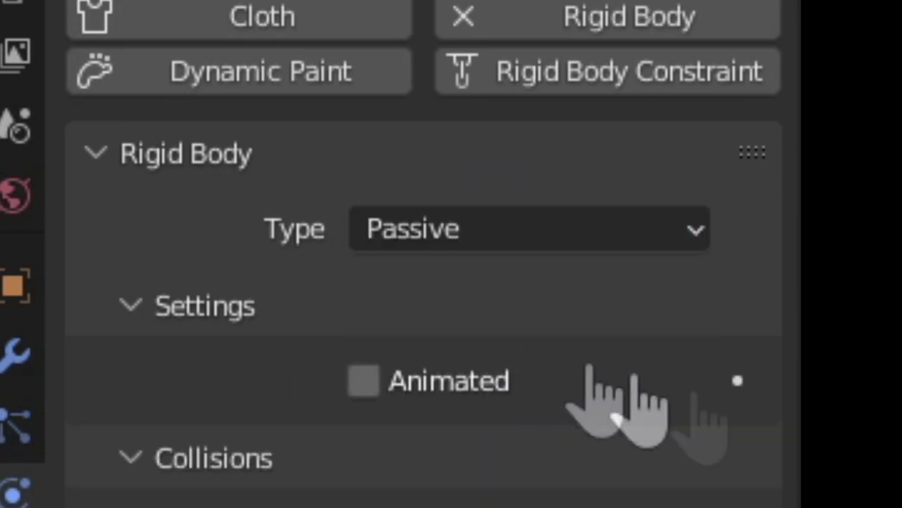
left_click(377, 384, "alt")
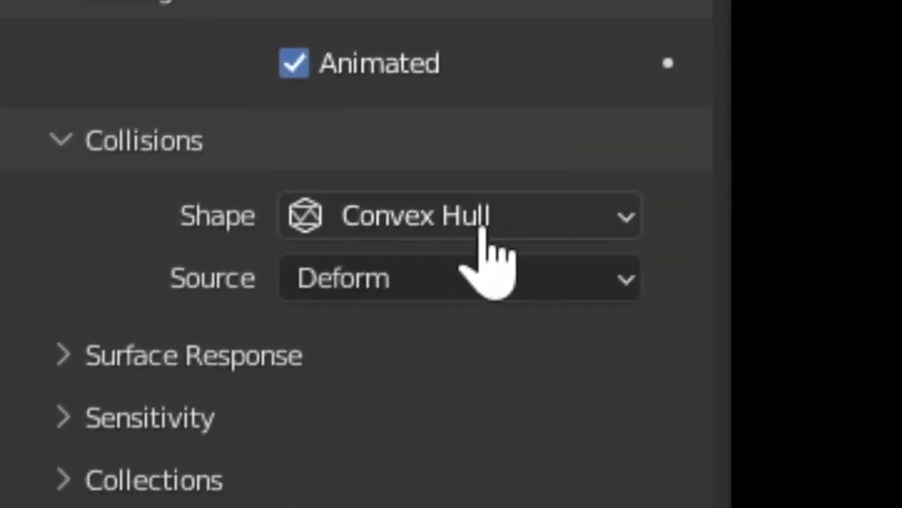
left_click(568, 307)
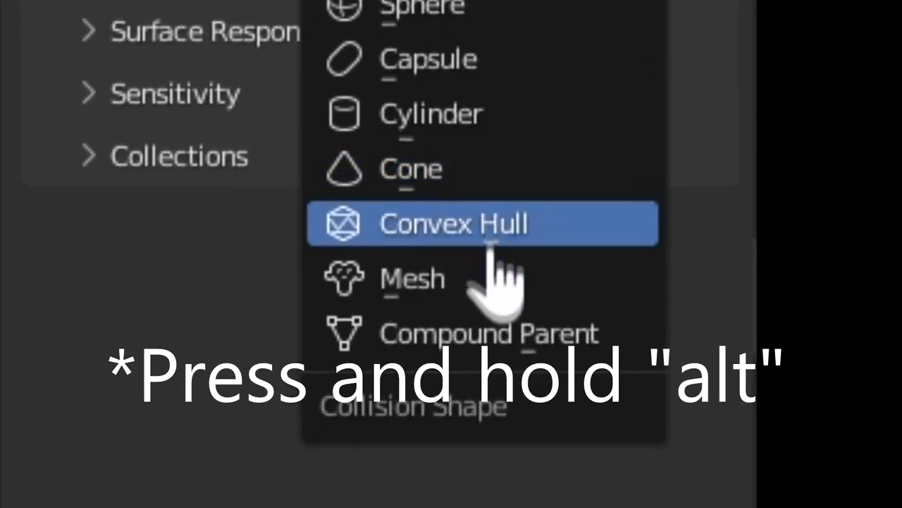
left_click(486, 282, "alt")
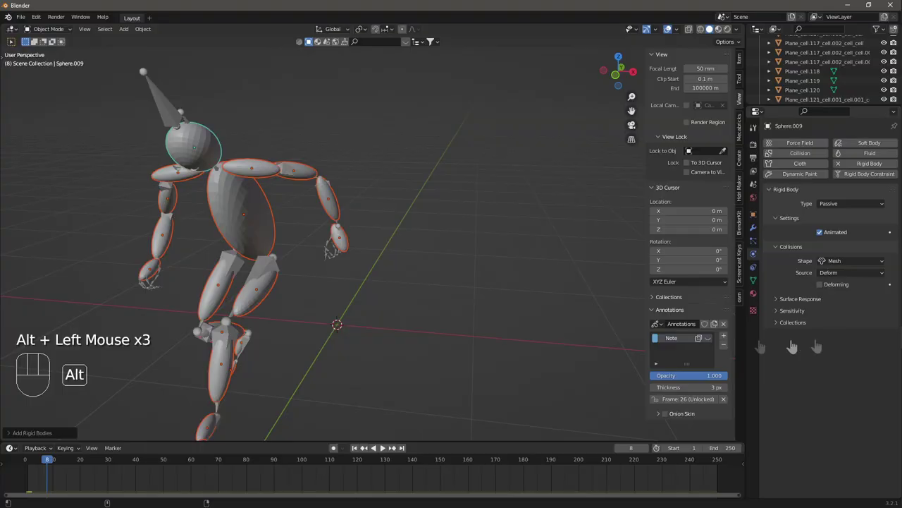
Play back the animation to watch the glass shatter into flying shards.
scroll(427, 303, "down", 4)
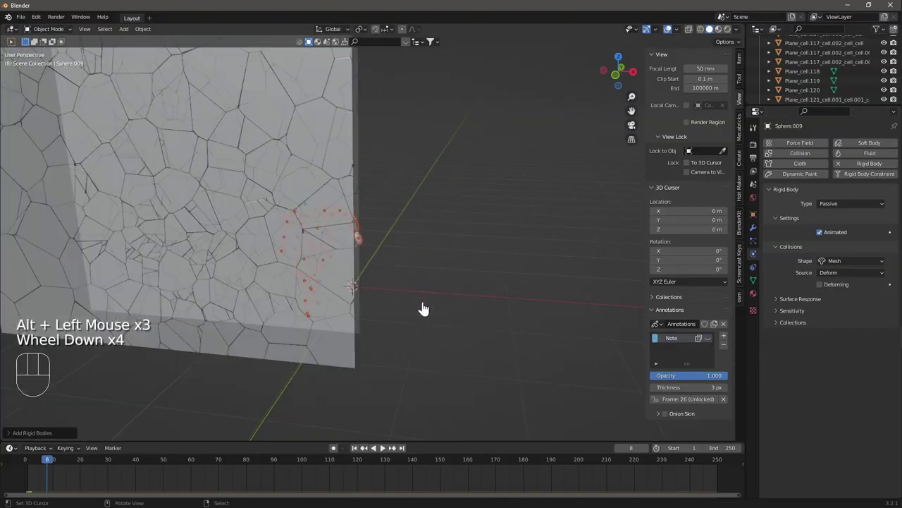
scroll(423, 309, "down", 2)
middle_click_drag(427, 312, 353, 309)
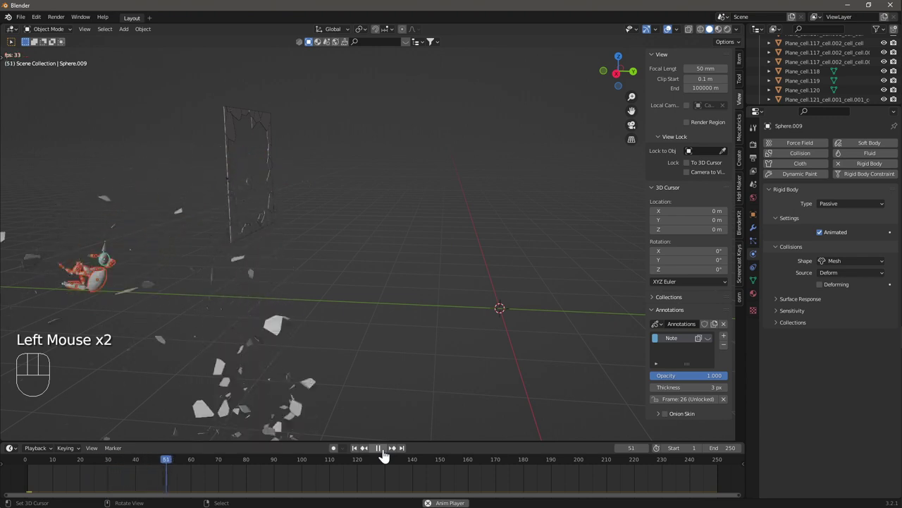
left_click(381, 451)
key("shift+a")
Add a plane, move it along Y and scale it up into a large ground.
left_click(518, 323)
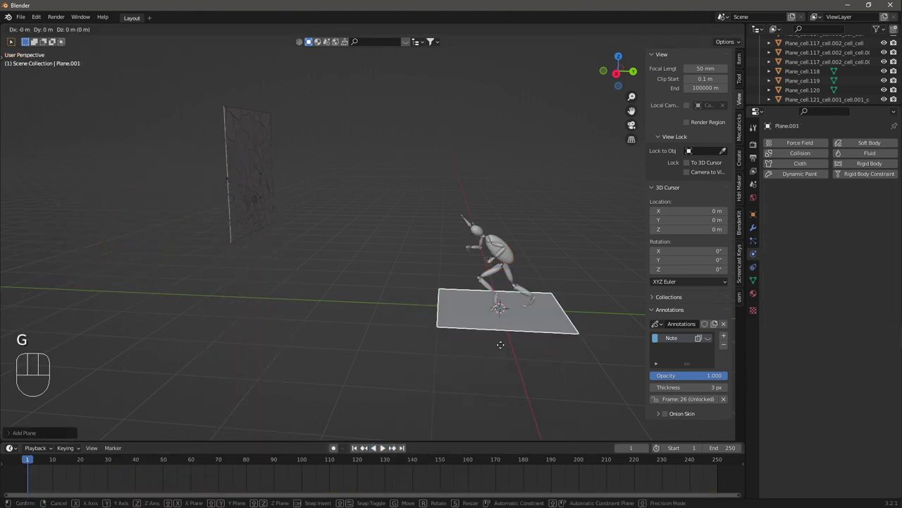
key("y")
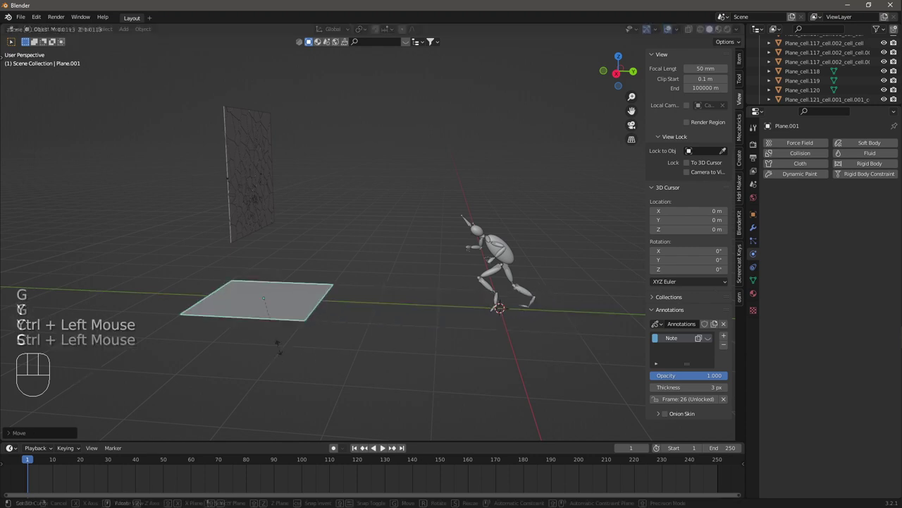
key("s")
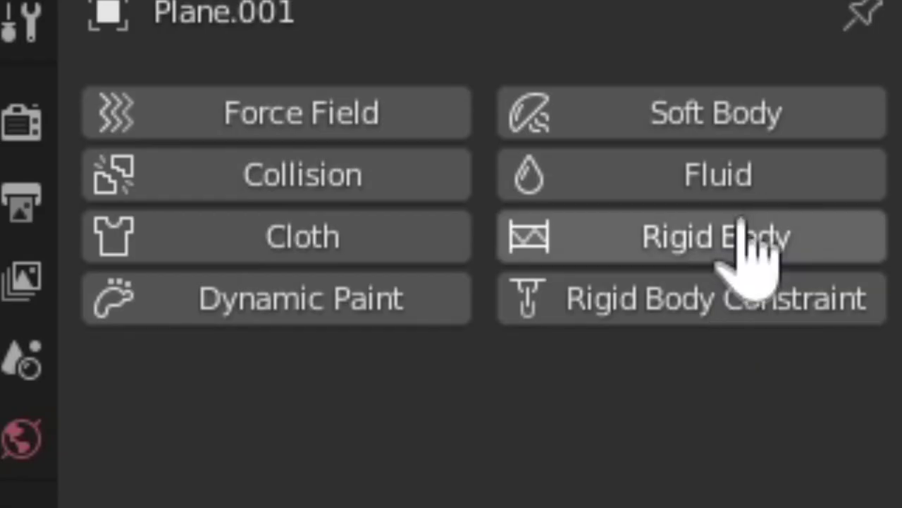
Make the ground a Passive rigid body with friction 0.942.
left_click(874, 164)
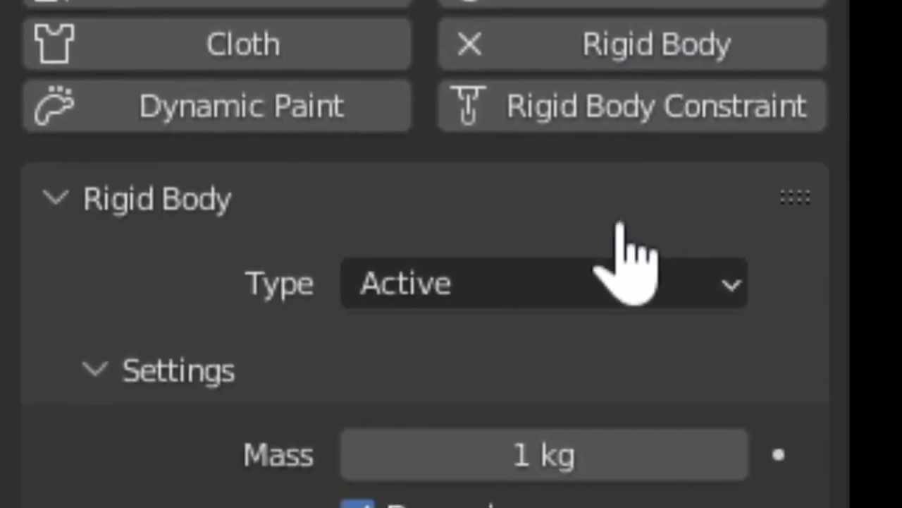
left_click(853, 201)
left_click(494, 303)
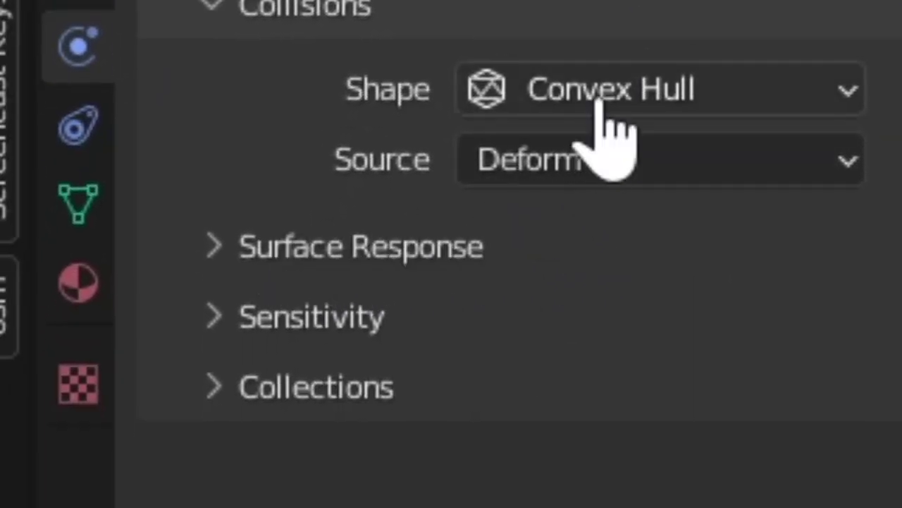
left_click(600, 103)
left_click(286, 247)
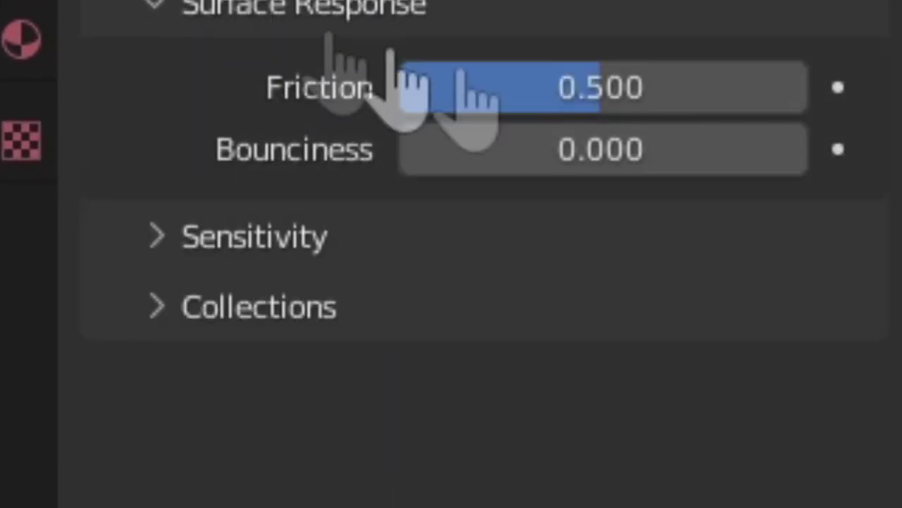
left_click_drag(416, 86, 596, 86)
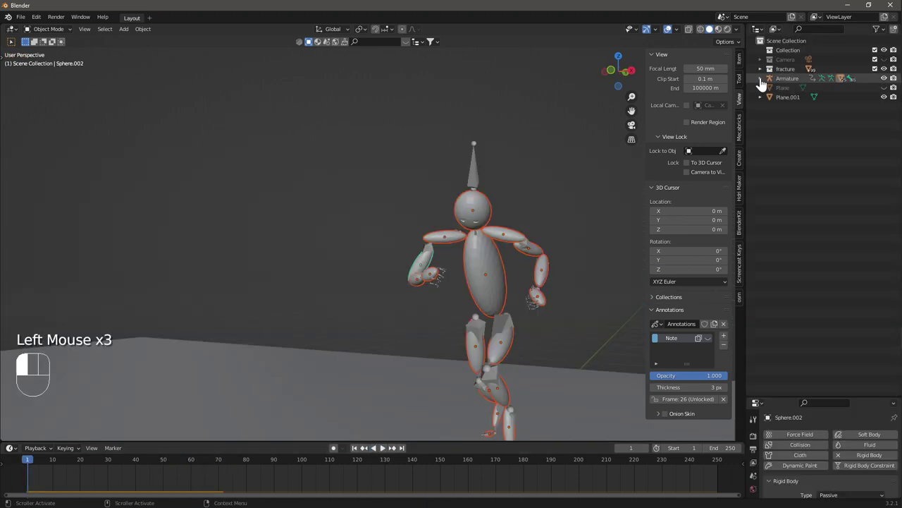
Hide Sphere.001–Sphere.014, unhide Hoodie, Pants, Sneakers, Hair, Body and Beard, and expand Rigid Body World.
left_click(759, 78)
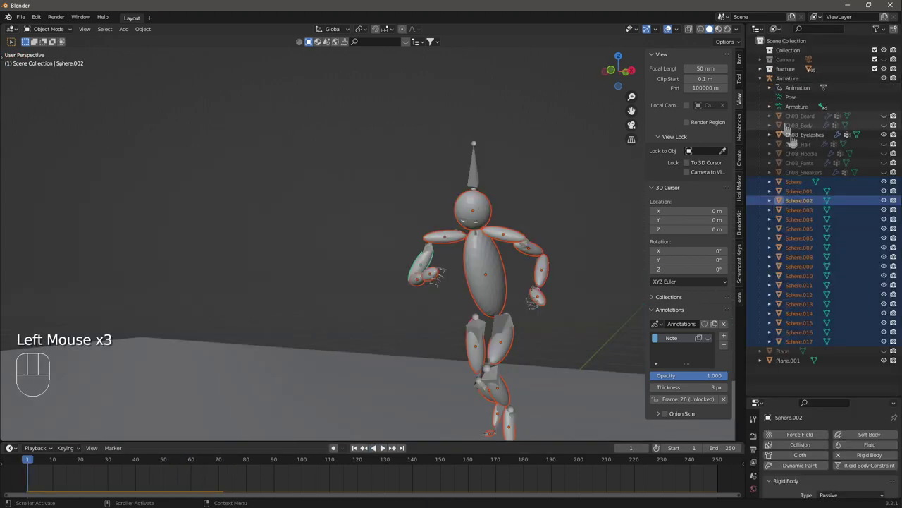
left_click_drag(888, 190, 893, 261)
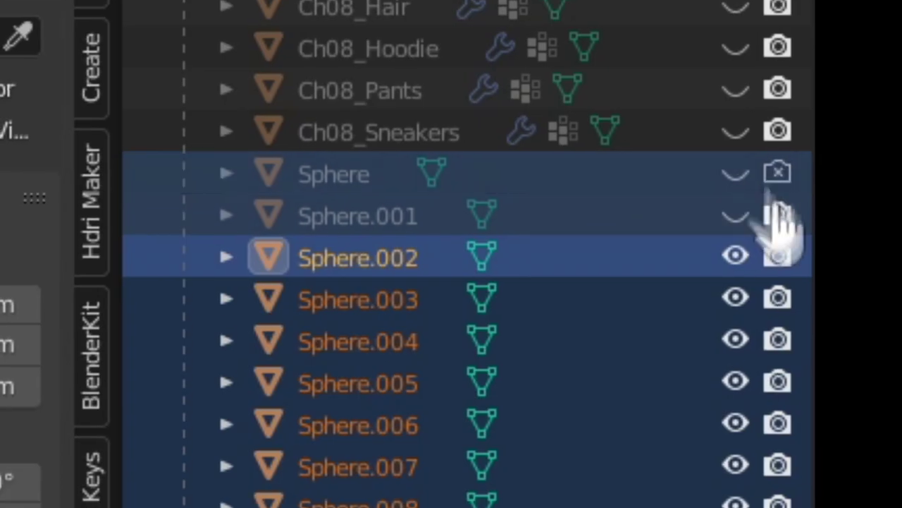
left_click_drag(831, 220, 845, 255)
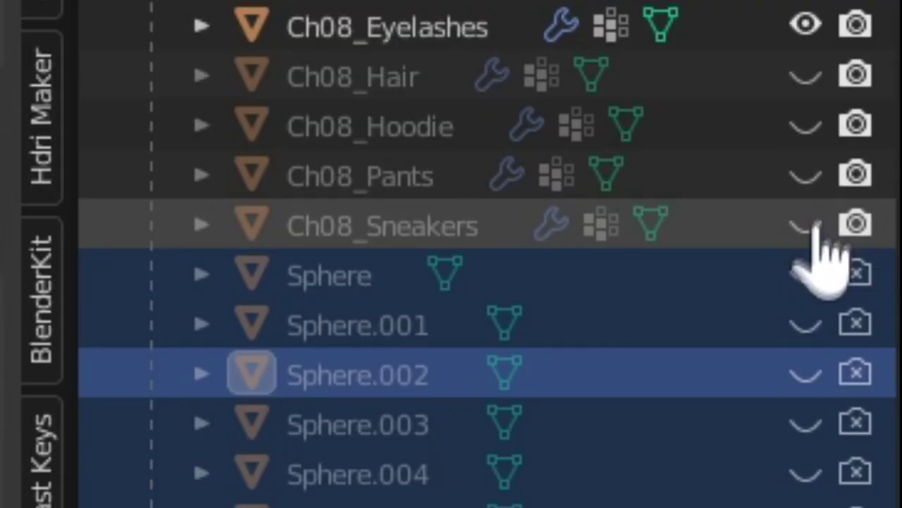
left_click_drag(817, 224, 808, 44)
left_click(383, 449)
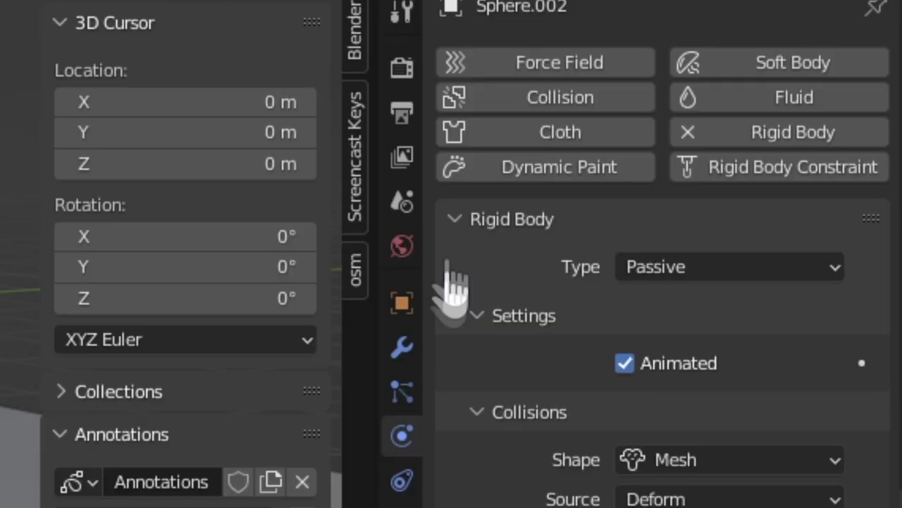
left_click(403, 202)
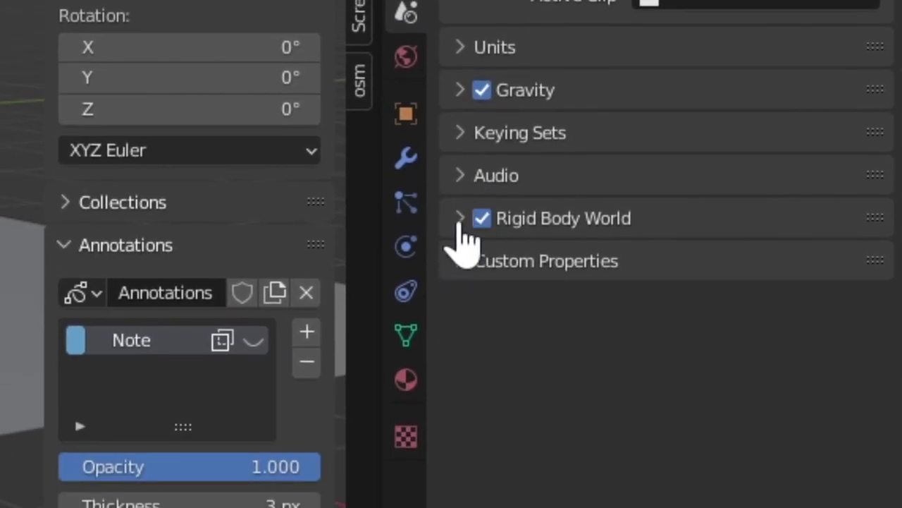
left_click(460, 219)
Change the Rigid Body World cache End from 250 to 67, then review the scene.
left_click(469, 290)
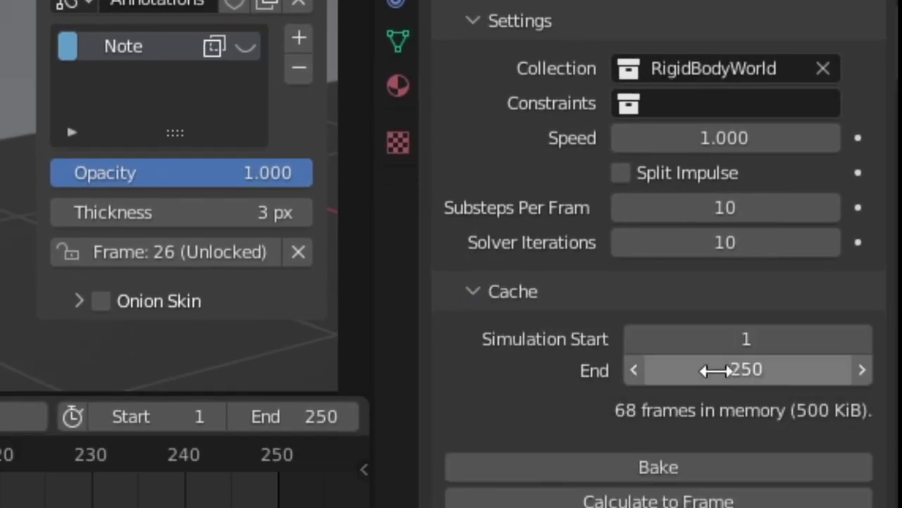
left_click(716, 370)
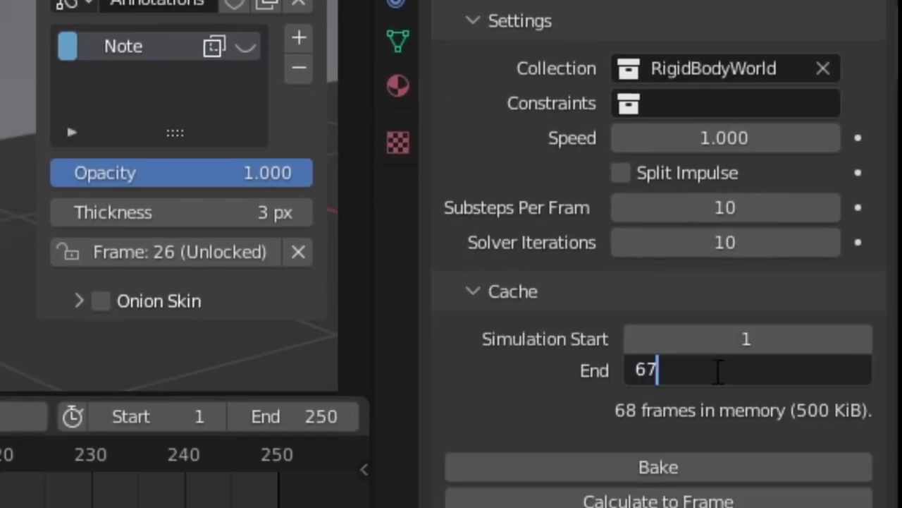
key("Return")
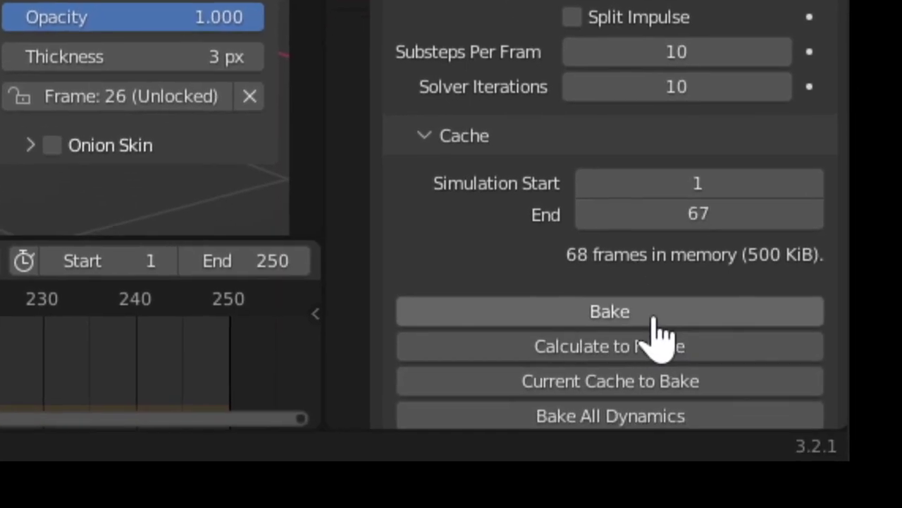
middle_click_drag(381, 451, 399, 439, "shift")
scroll(409, 383, "up", 2)
middle_click_drag(409, 382, 425, 364)
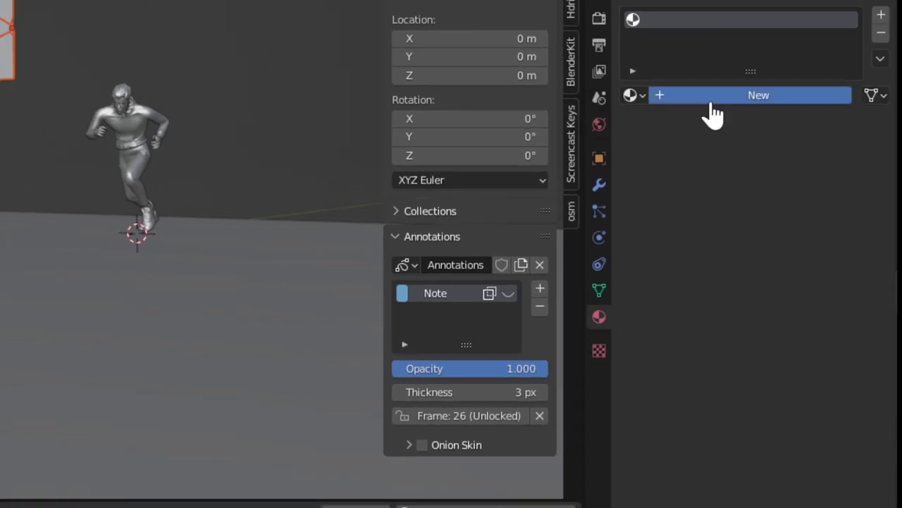
Create a new glass material with a pale teal base colour.
left_click(713, 106)
scroll(719, 235, "down", 5)
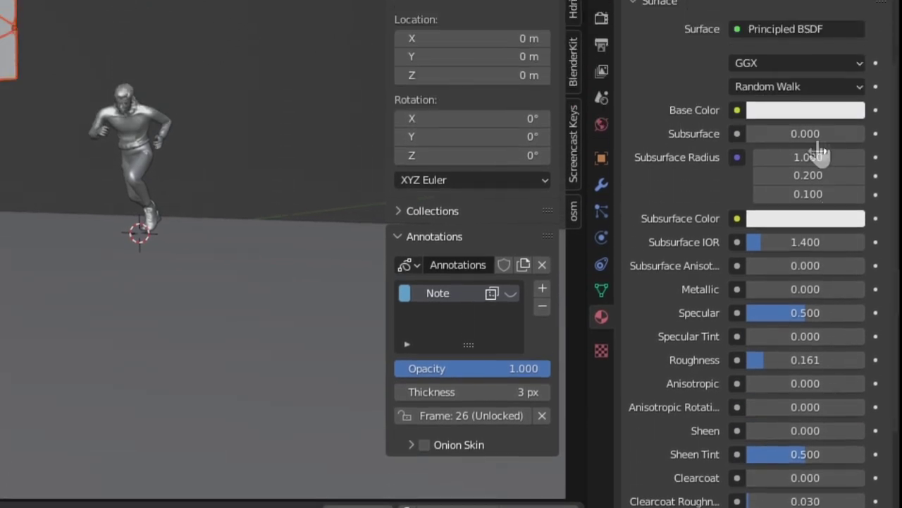
left_click(818, 237)
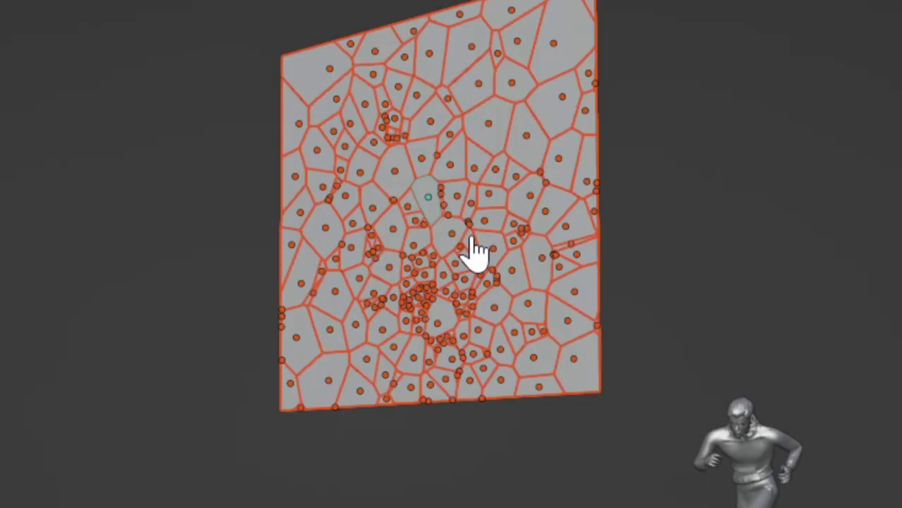
Link the glass material to every shard via Ctrl+L Link Materials.
key("ctrl+l")
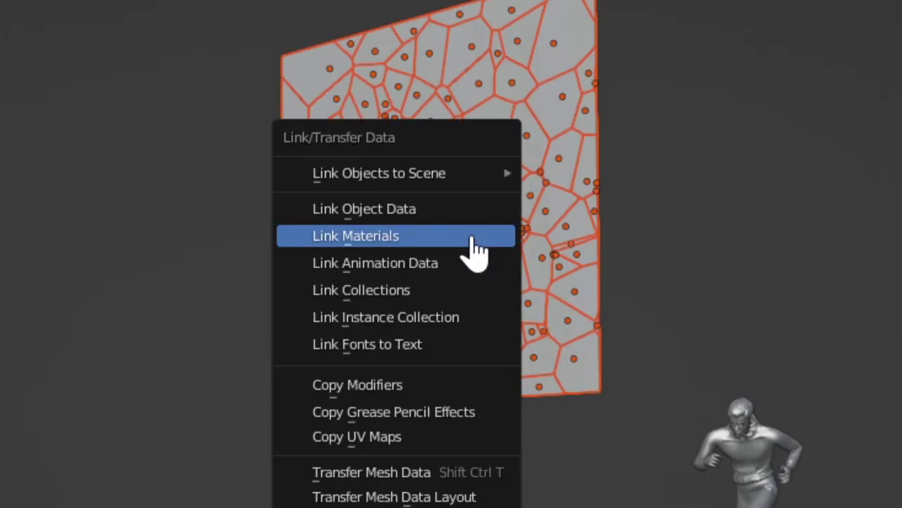
left_click(475, 240)
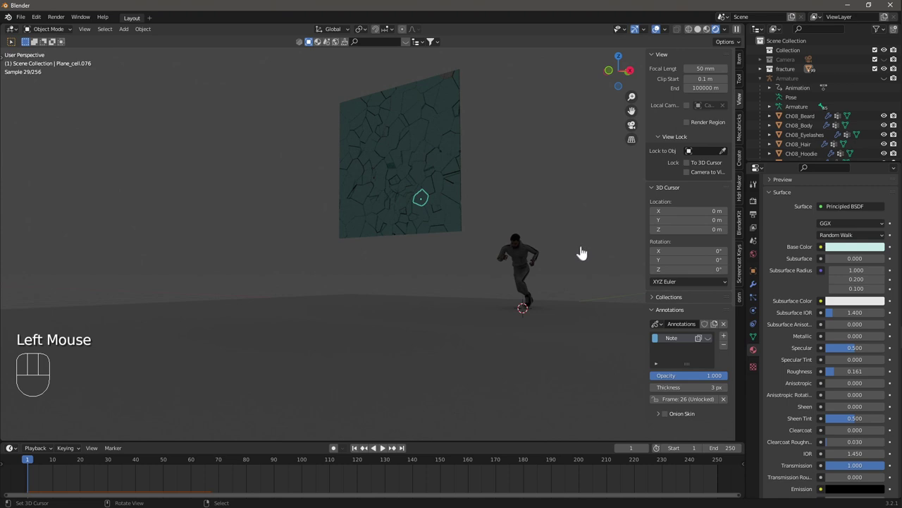
middle_click_drag(582, 253, 571, 260)
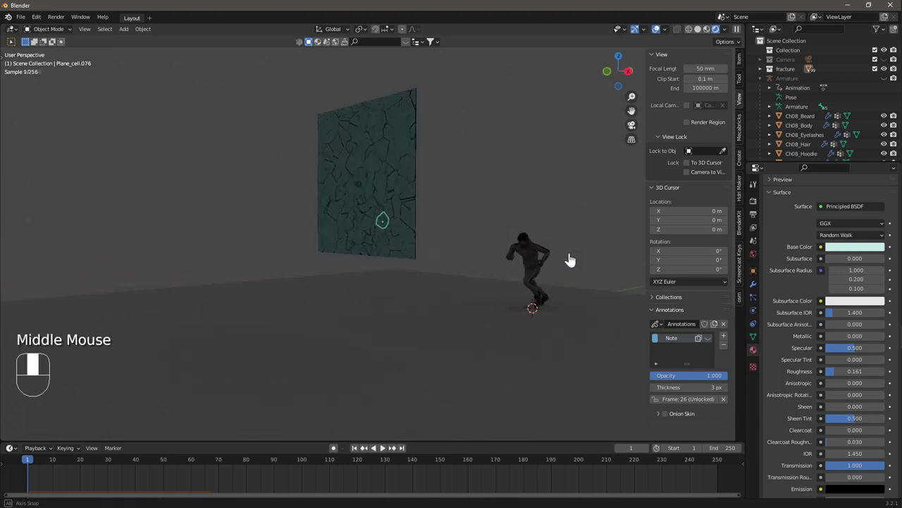
Add an area light and move it above the ground along Y.
key("shift+c")
key("shift+a")
left_click(427, 460)
scroll(427, 397, "up", 2)
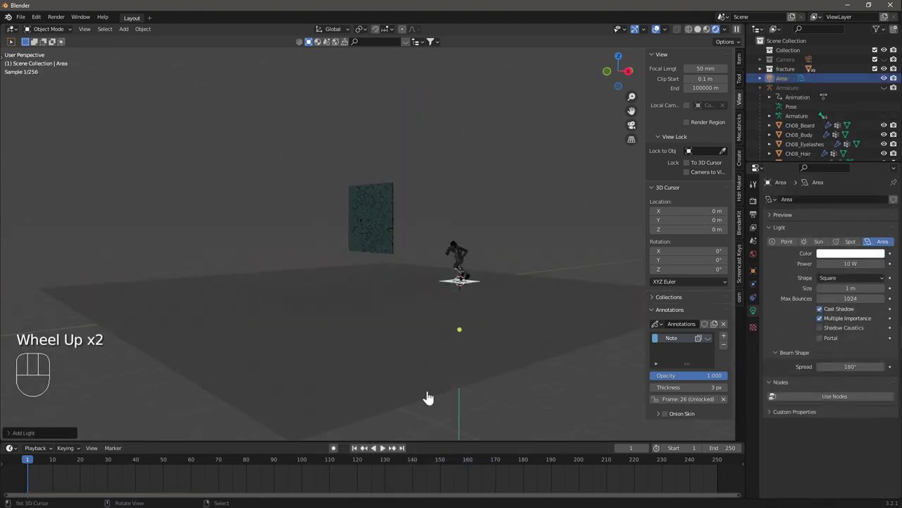
key("g")
left_click(470, 234)
key("g")
key("y")
left_click(633, 282)
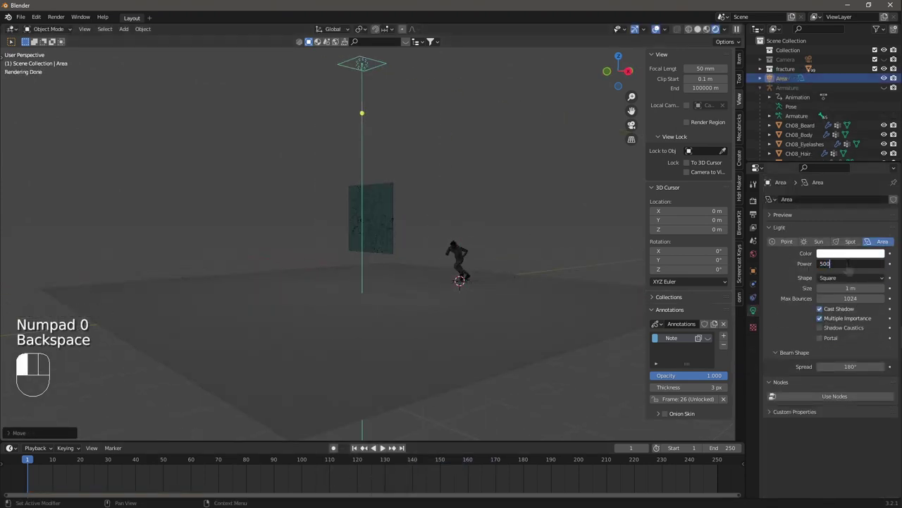
Set the area light to 500 W, enlarge it, raise it on Z and tilt it on X.
key("Return")
key("s")
left_click(484, 284)
key("g")
key("z")
left_click(484, 284)
key("r")
key("x")
left_click(497, 268)
key("g")
key("y")
left_click(502, 261)
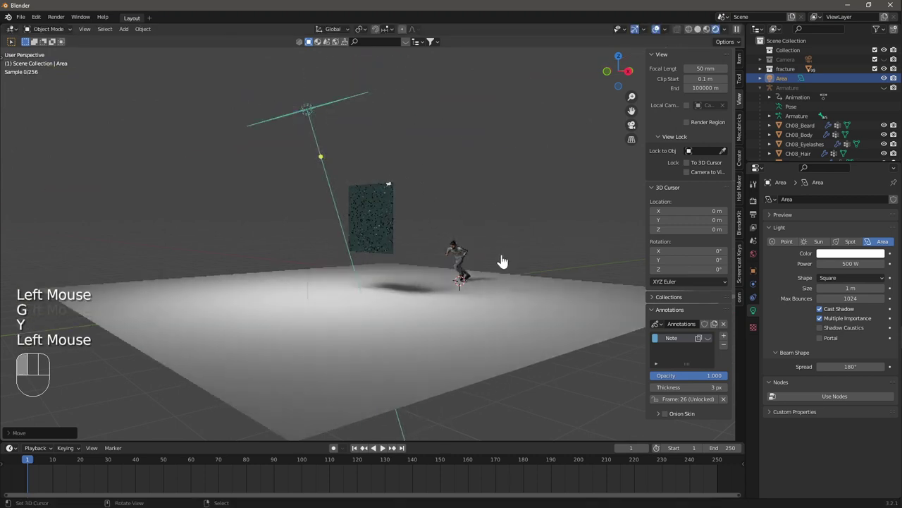
Duplicate the light as Area.001 and rotate it 180° about Z onto the opposite side.
key("shift+d")
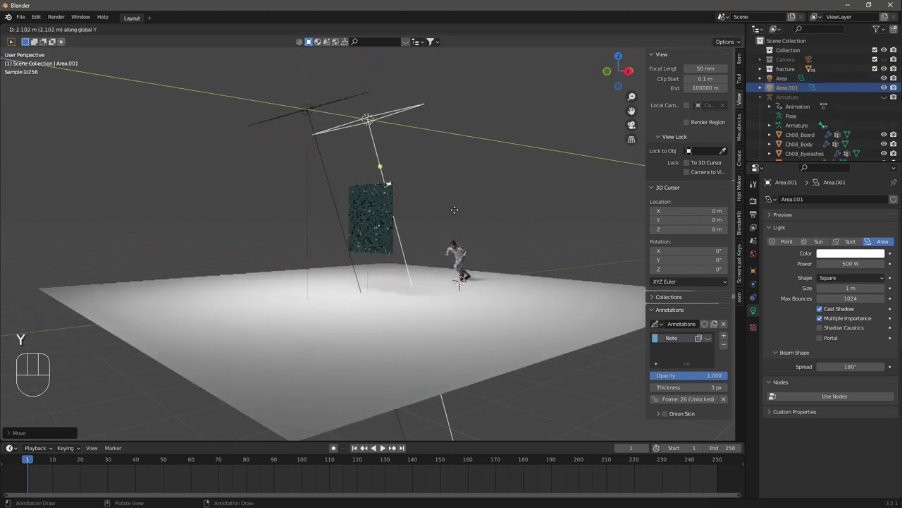
left_click(482, 213)
key("r")
key("KP_1")
key("KP_8")
key("KP_0")
key("z")
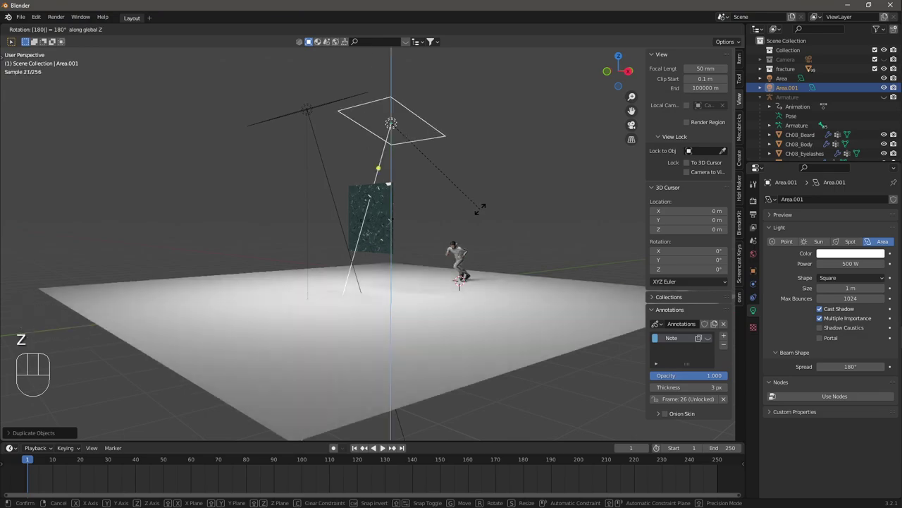
key("Return")
key("g")
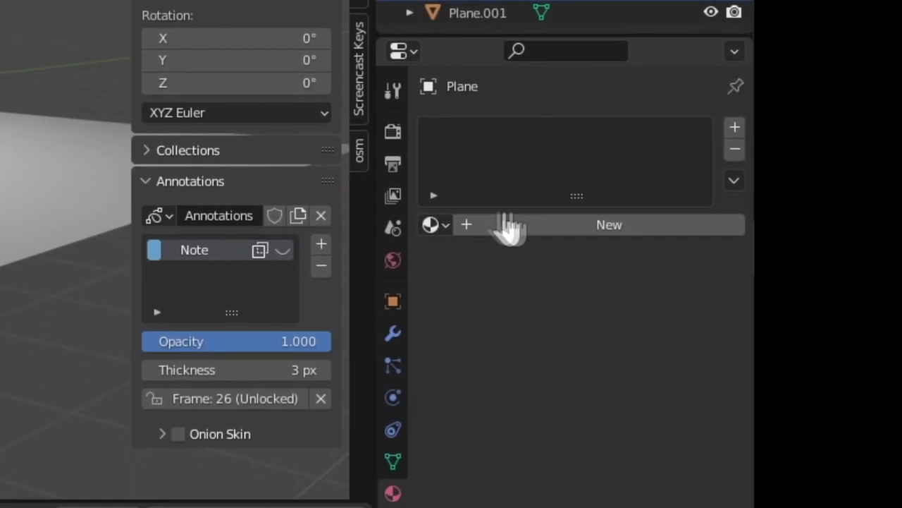
Assign the glass Material to the Plane and keyframe its render visibility off at frame 20.
left_click(588, 456)
left_click(479, 323)
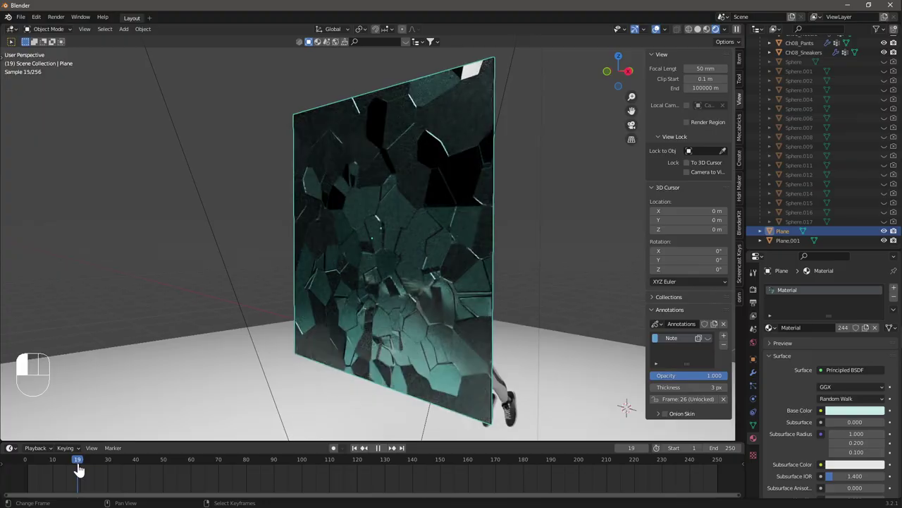
left_click_drag(77, 470, 80, 472)
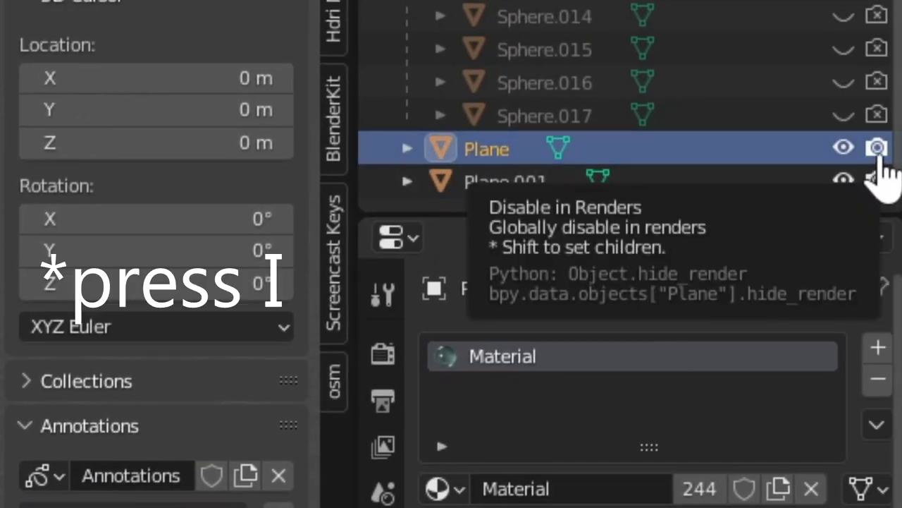
key("i")
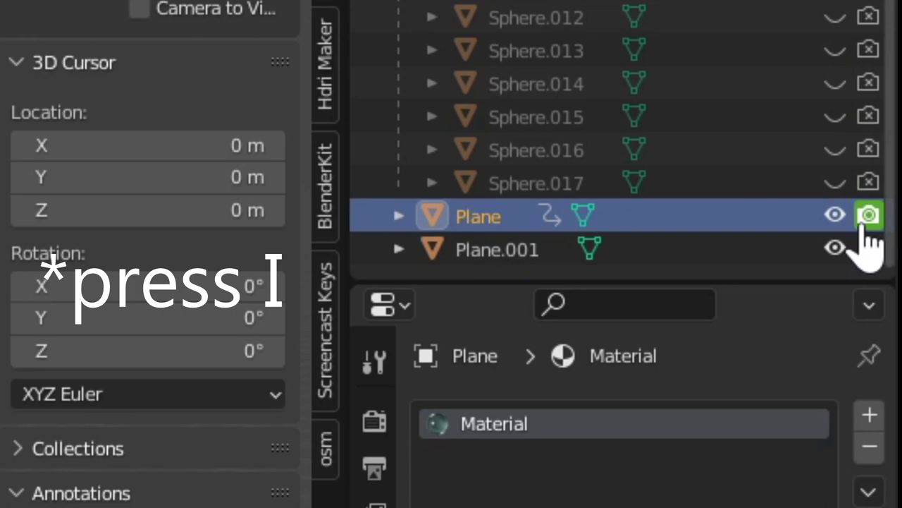
left_click(866, 219)
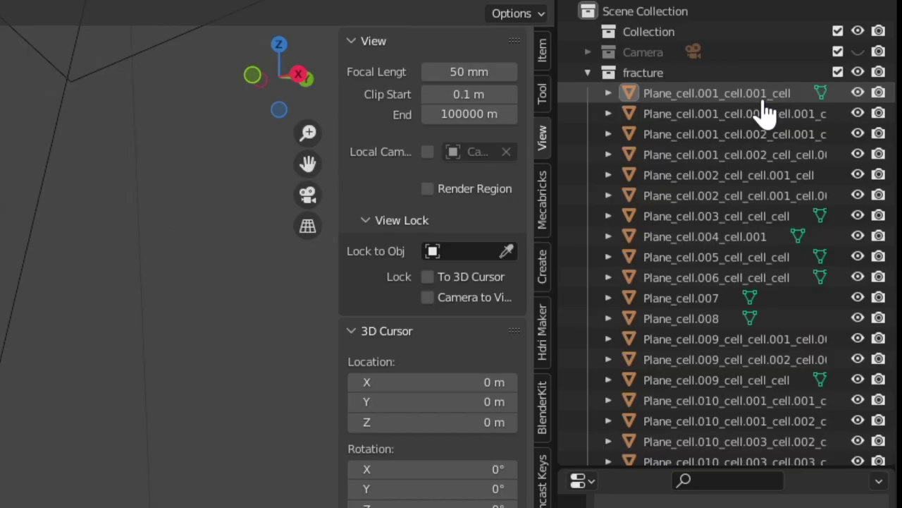
Select all Plane_cell shards and switch off their render visibility.
left_click(764, 93)
left_click_drag(890, 29, 779, 386)
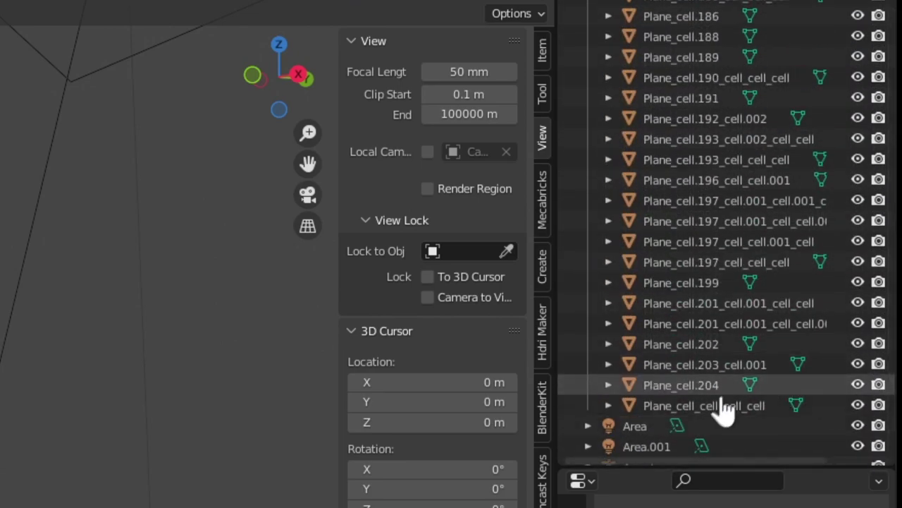
left_click(722, 414, "shift")
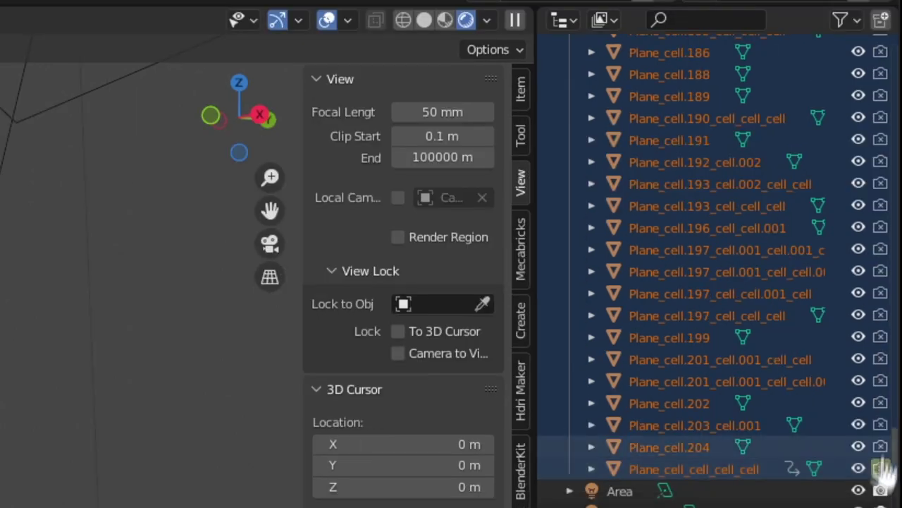
left_click_drag(880, 408, 881, 79)
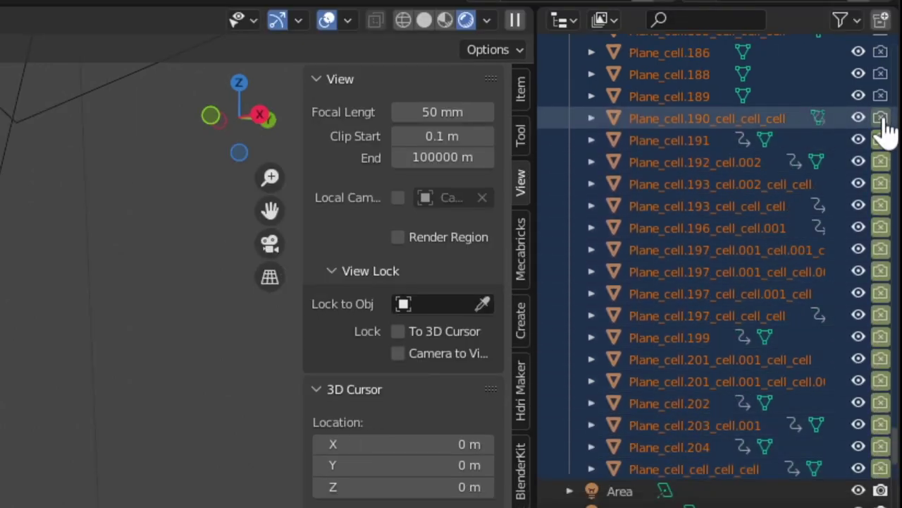
scroll(881, 211, "up", 7)
mouse_move(887, 130)
left_mouse_down()
mouse_move(882, 447)
mouse_move(882, 147)
left_mouse_up()
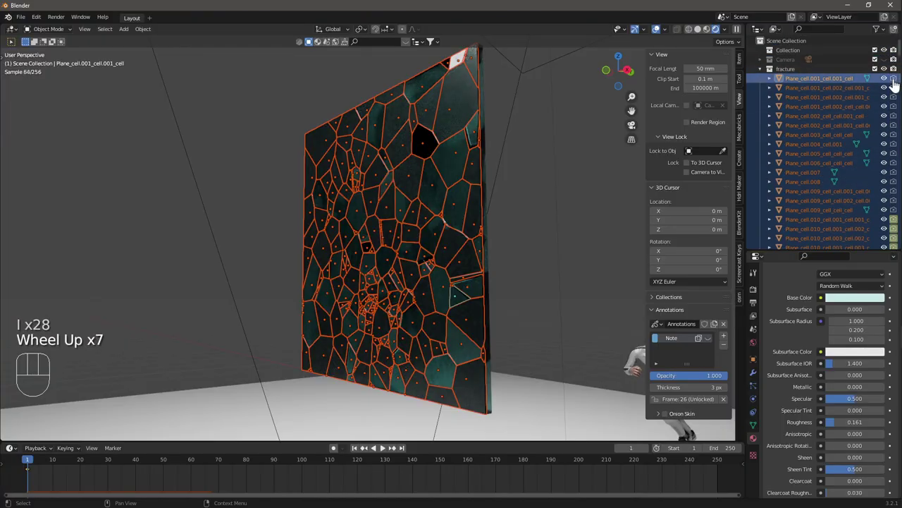
left_click_drag(894, 83, 893, 134)
left_click(890, 83)
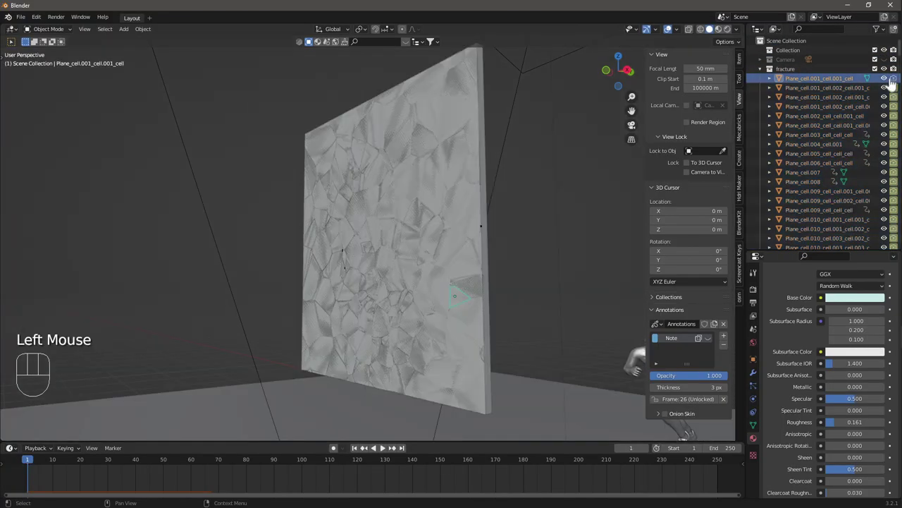
Keyframe the shards' render visibility at frame 19, just before impact.
left_click_drag(29, 460, 67, 468)
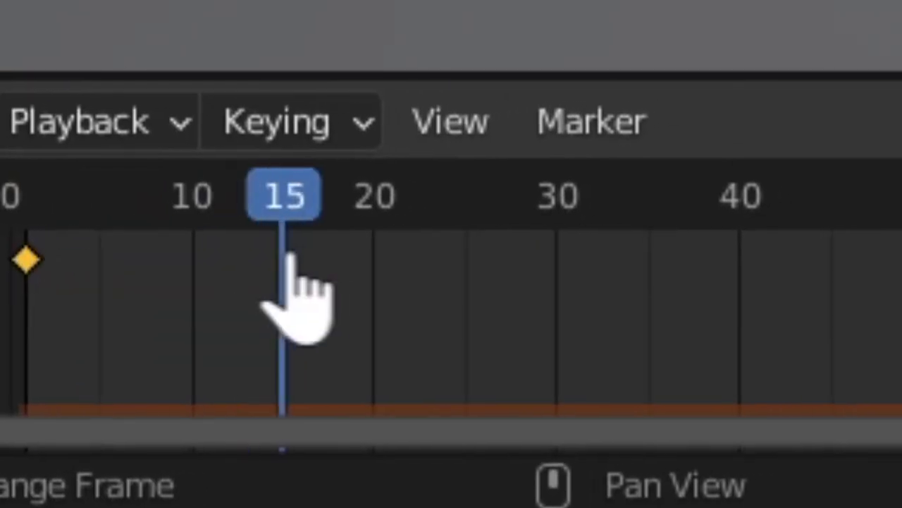
left_click_drag(291, 255, 357, 272)
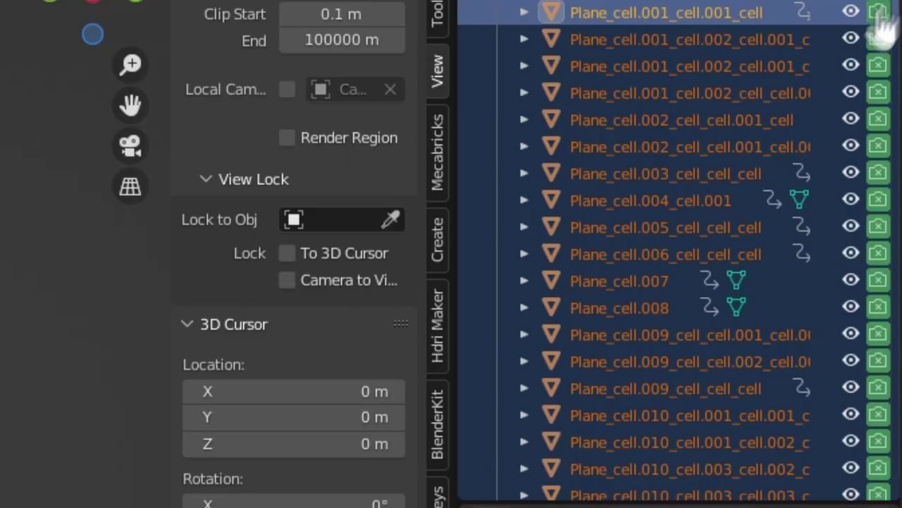
scroll(887, 25, "down", 20)
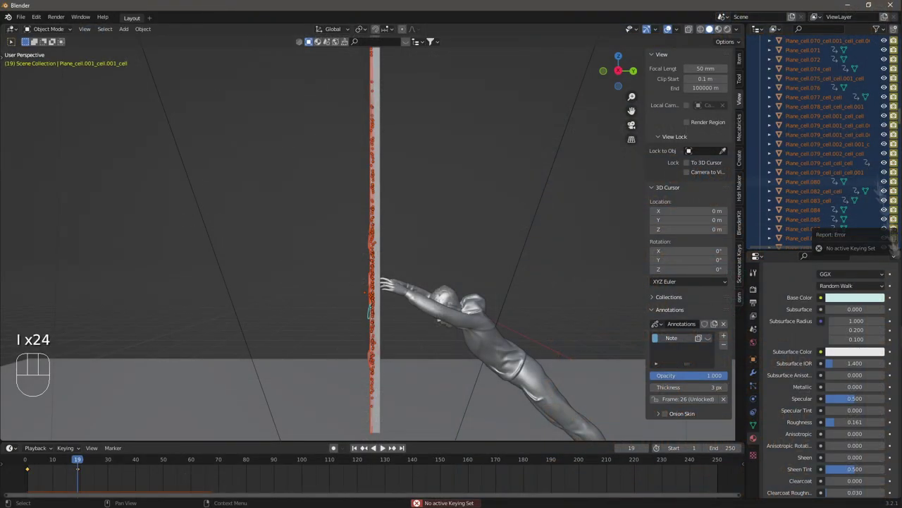
scroll(846, 141, "down", 10)
key("i")
key("i")
key("i")
key("i")
key("i")
key("i")
key("i")
key("i")
key("i")
key("i")
key("i")
key("i")
key("i")
key("i")
key("i")
key("i")
key("i")
key("i")
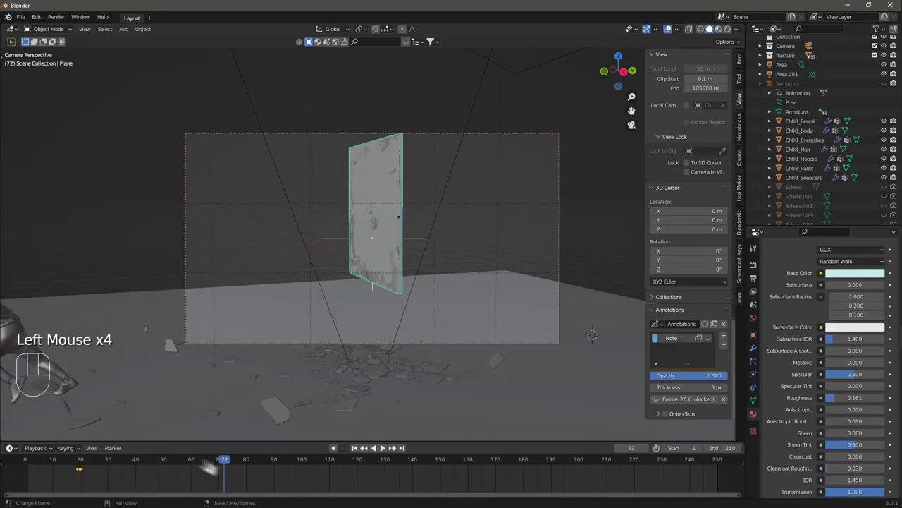
Give the camera a Track To constraint targeting the Armature's Spine2 bone.
left_click(88, 459)
left_click(753, 349)
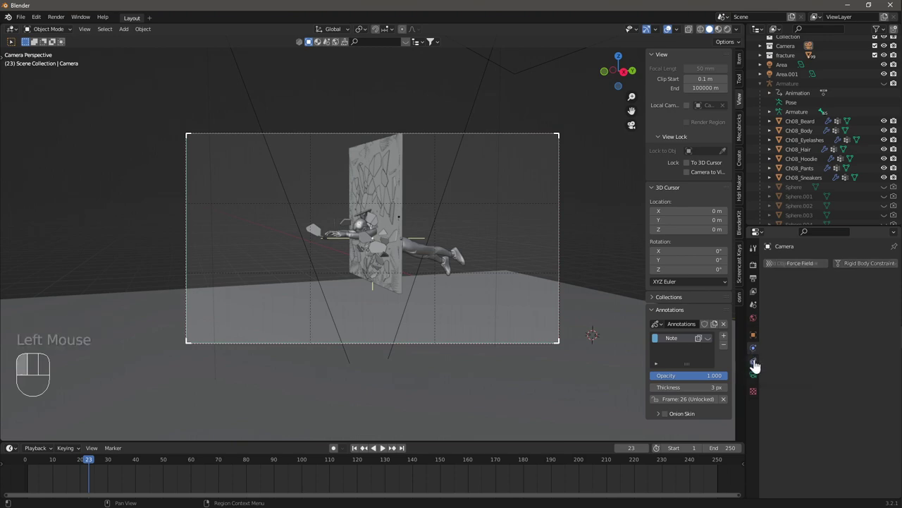
left_click(754, 360)
left_click(793, 263)
left_click(800, 349)
left_click(850, 292)
left_click(839, 330)
left_click(850, 304)
left_click(832, 347)
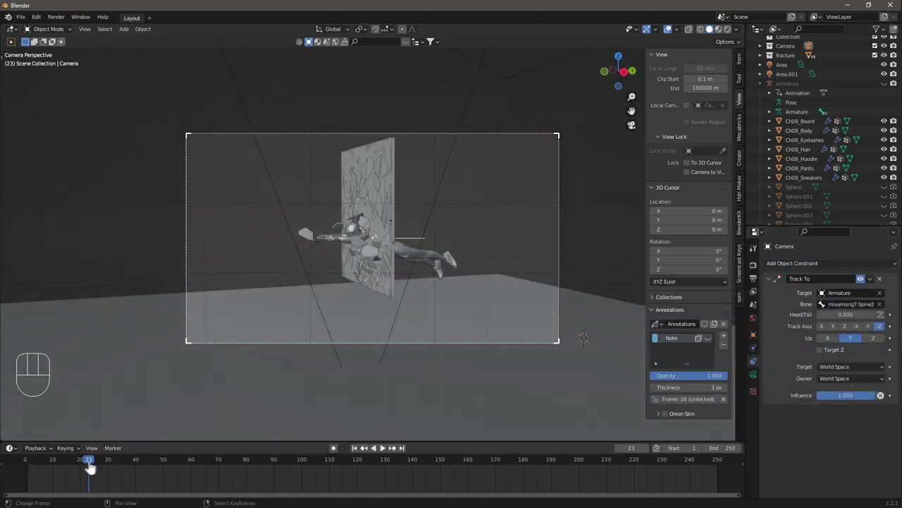
mouse_move(88, 466)
left_mouse_down()
mouse_move(182, 465)
mouse_move(82, 464)
mouse_move(91, 465)
left_mouse_up()
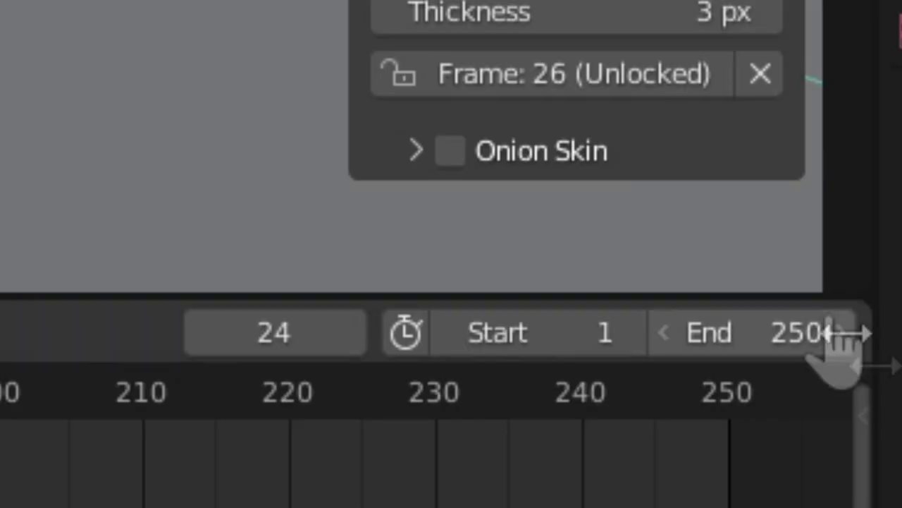
Change the timeline End frame field from 250 to 70.
left_click_drag(842, 335, 842, 335)
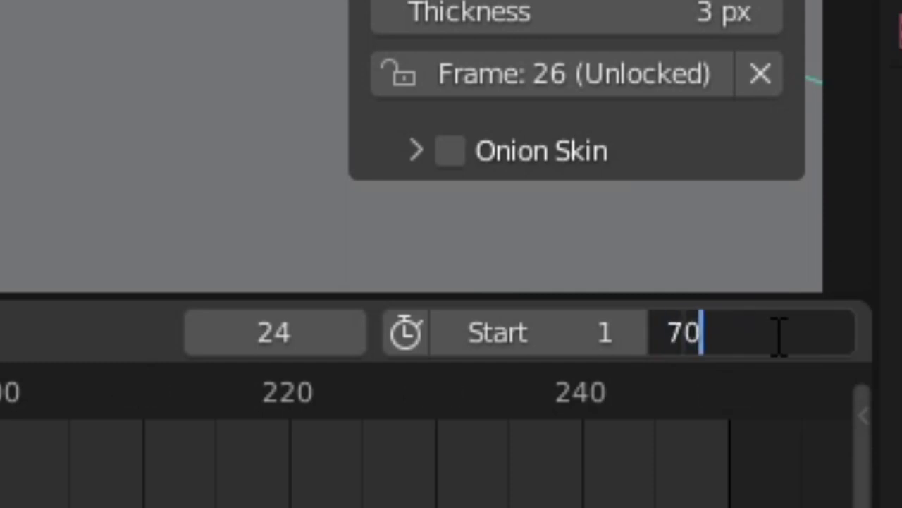